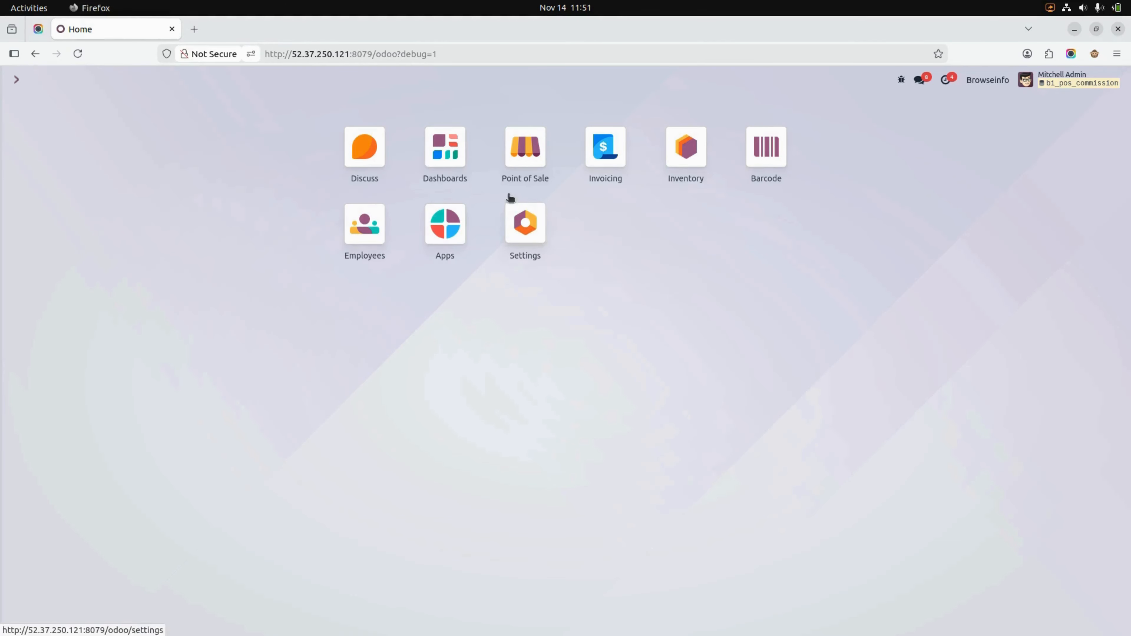
Open the Point of Sale configuration settings
{"action": "left_click", "coordinate": [512, 156]}
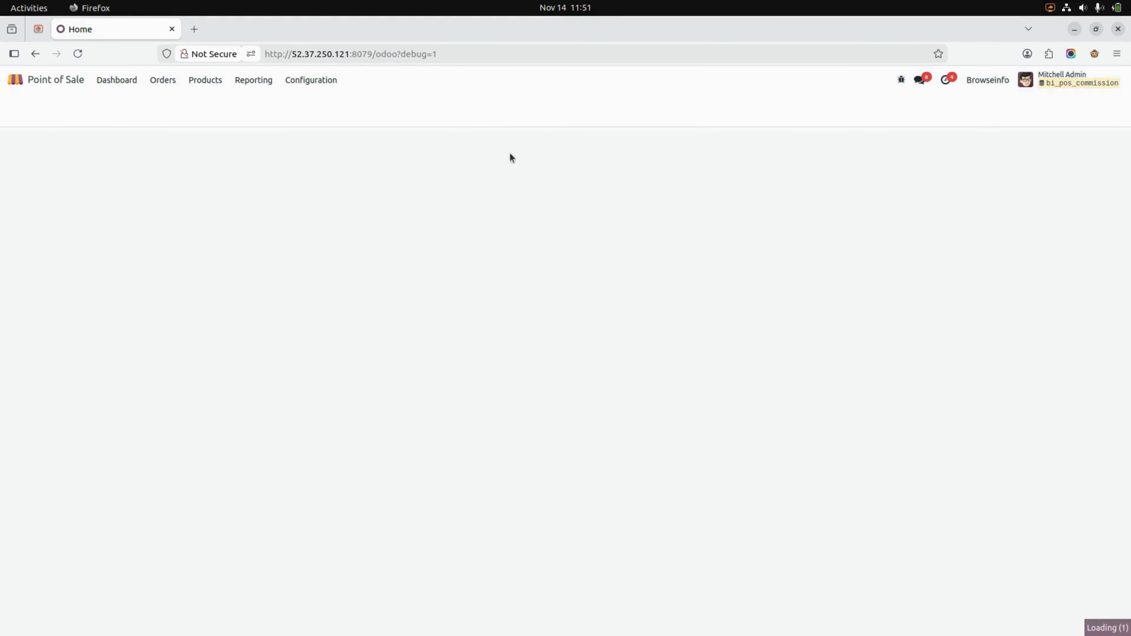
{"action": "left_click", "coordinate": [306, 83]}
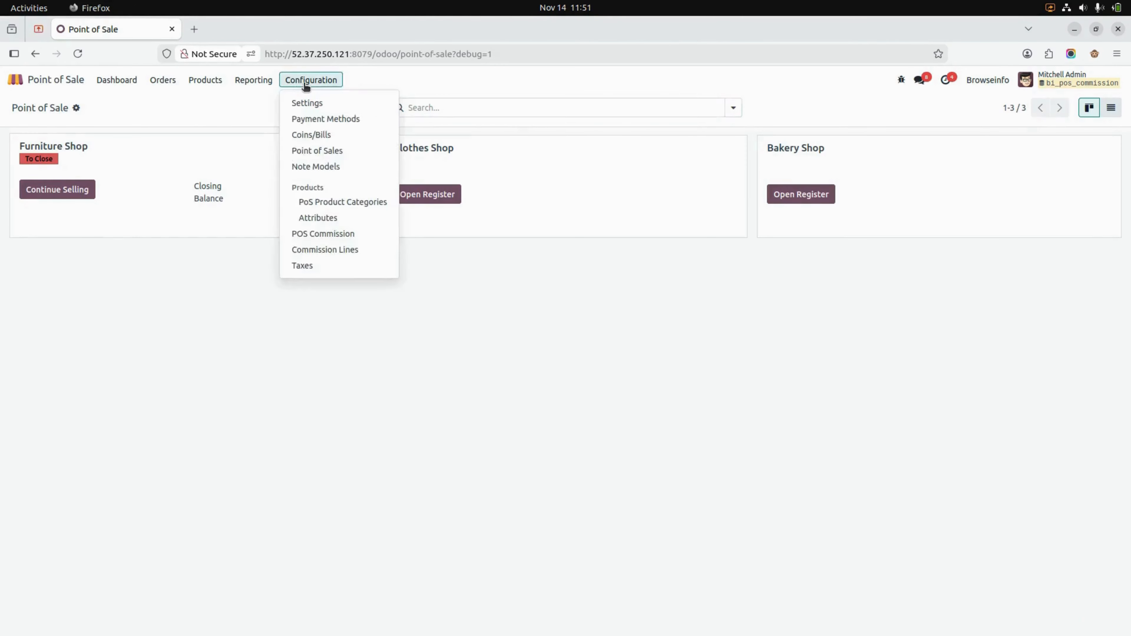
{"action": "left_click", "coordinate": [306, 83]}
{"action": "left_click", "coordinate": [308, 81]}
{"action": "left_click", "coordinate": [306, 104]}
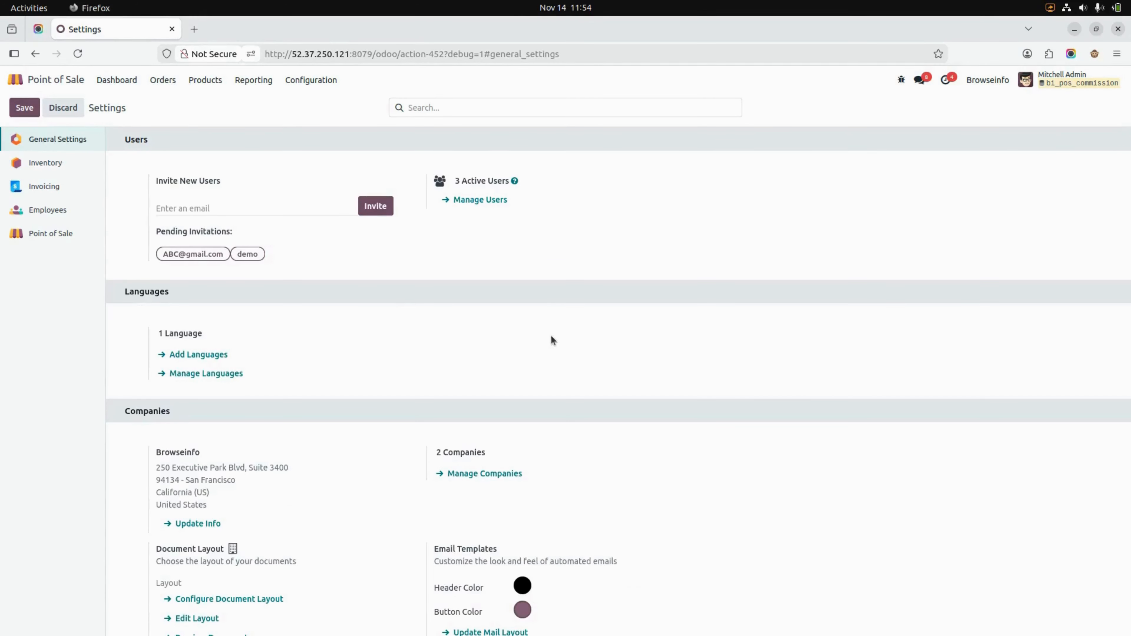
Open the administrator's record from the user management list and review its access rights, including POS Commission
{"action": "left_click", "coordinate": [477, 203]}
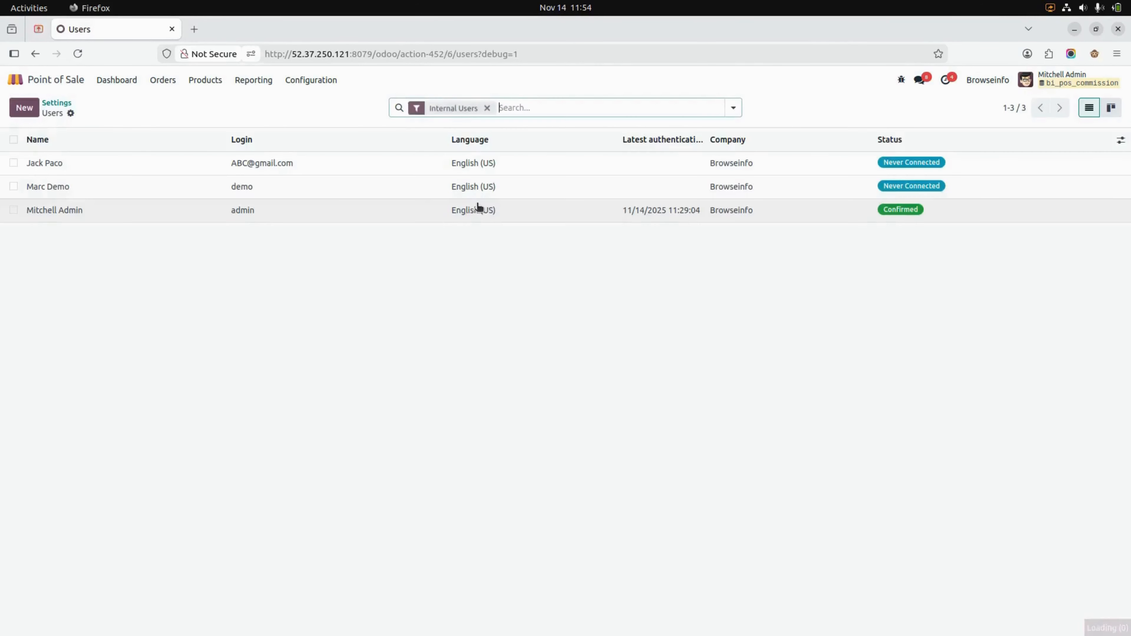
{"action": "left_click", "coordinate": [194, 219]}
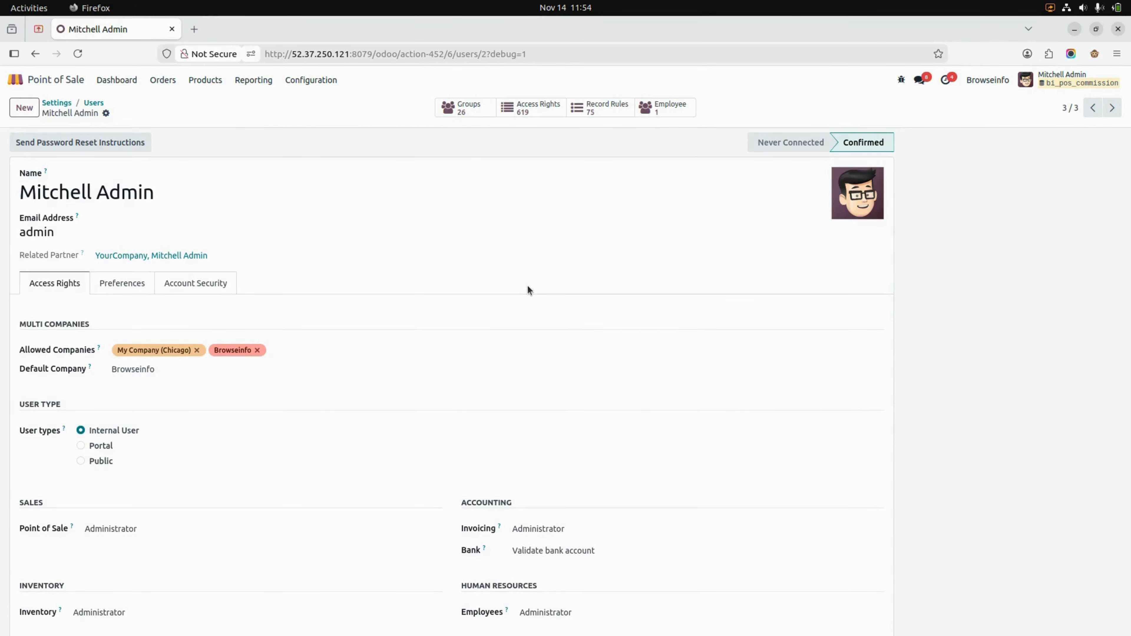
{"action": "scroll", "coordinate": [528, 289], "scroll_direction": "down", "scroll_amount": 15}
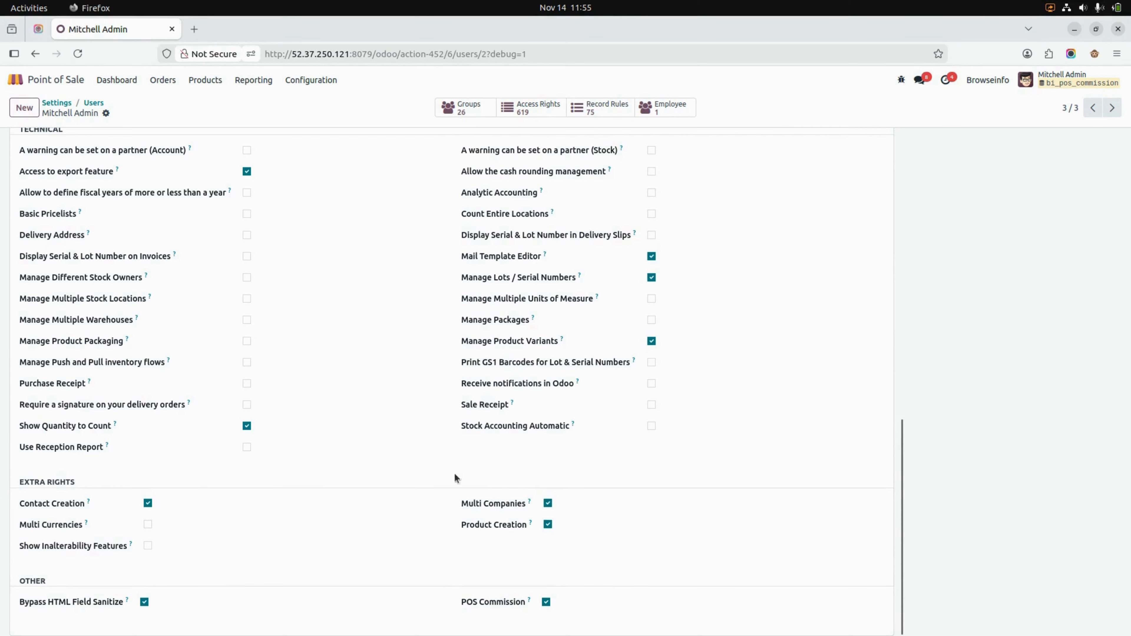
{"action": "scroll", "coordinate": [404, 452], "scroll_direction": "up", "scroll_amount": 15}
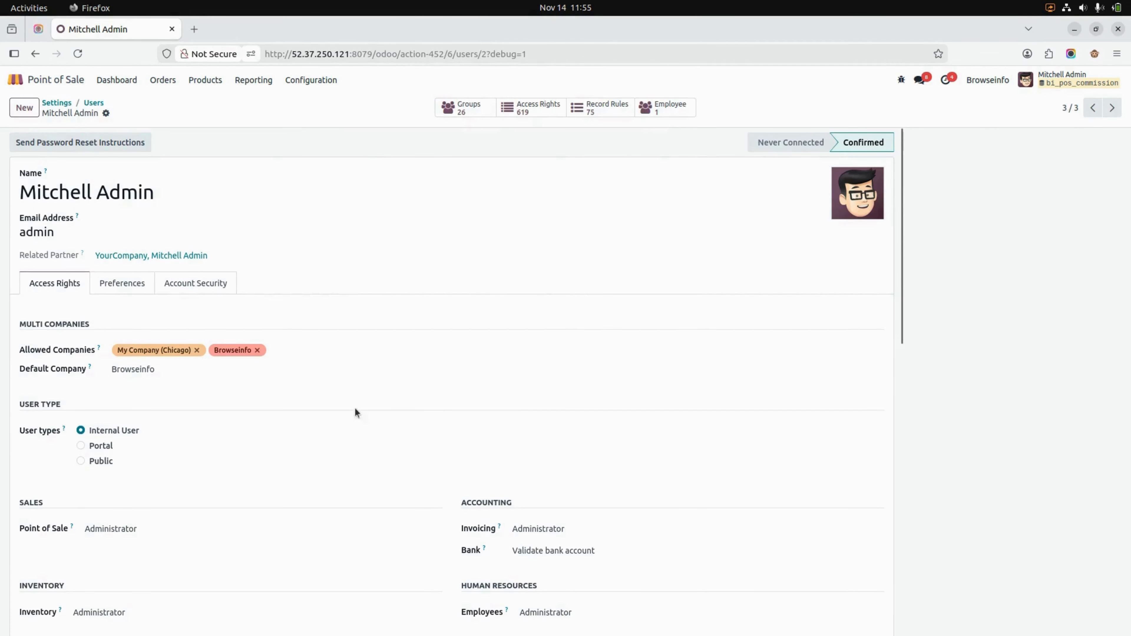
Open the Deco Addict customer record from the Point of Sale customers and check its Affiliated setting under sales and purchase
{"action": "left_click", "coordinate": [130, 86]}
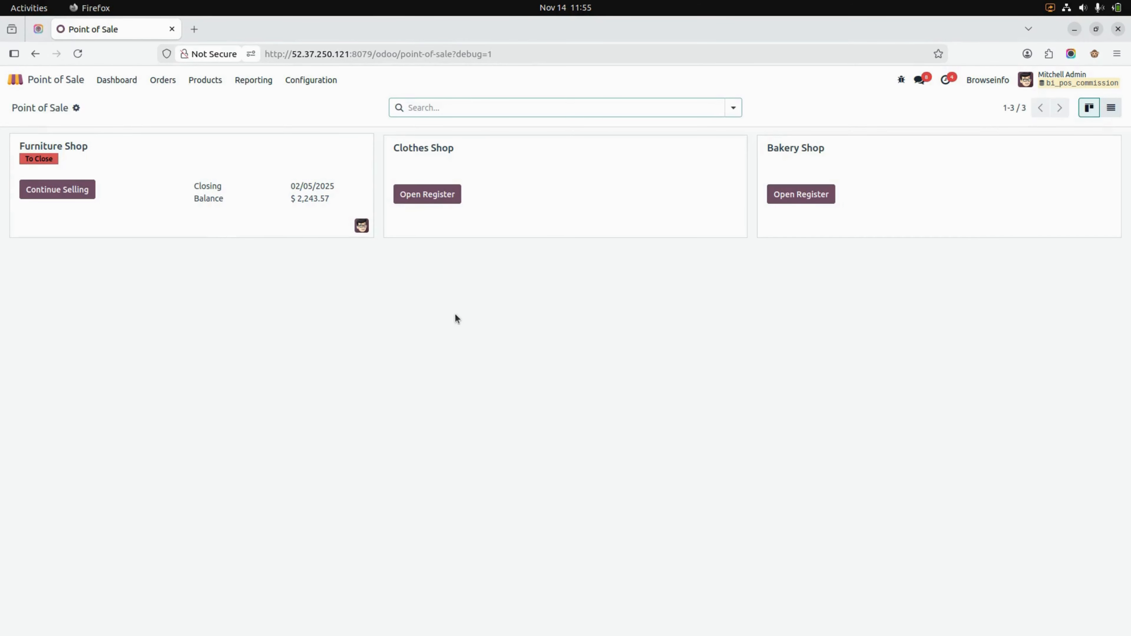
{"action": "left_click", "coordinate": [162, 83]}
{"action": "left_click", "coordinate": [166, 168]}
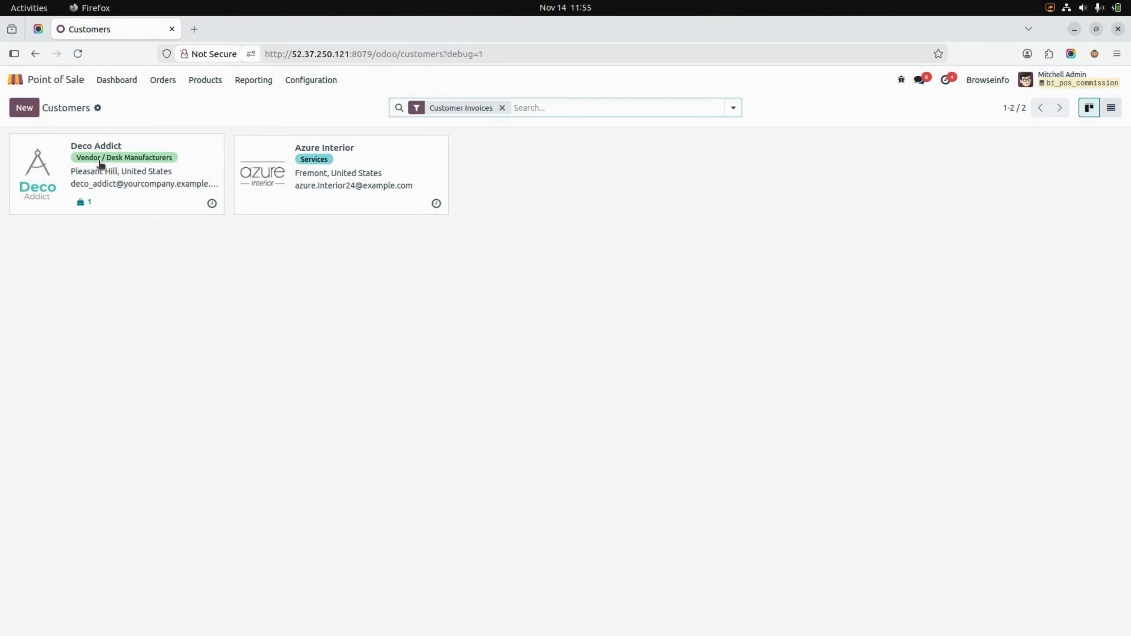
{"action": "left_click", "coordinate": [100, 160]}
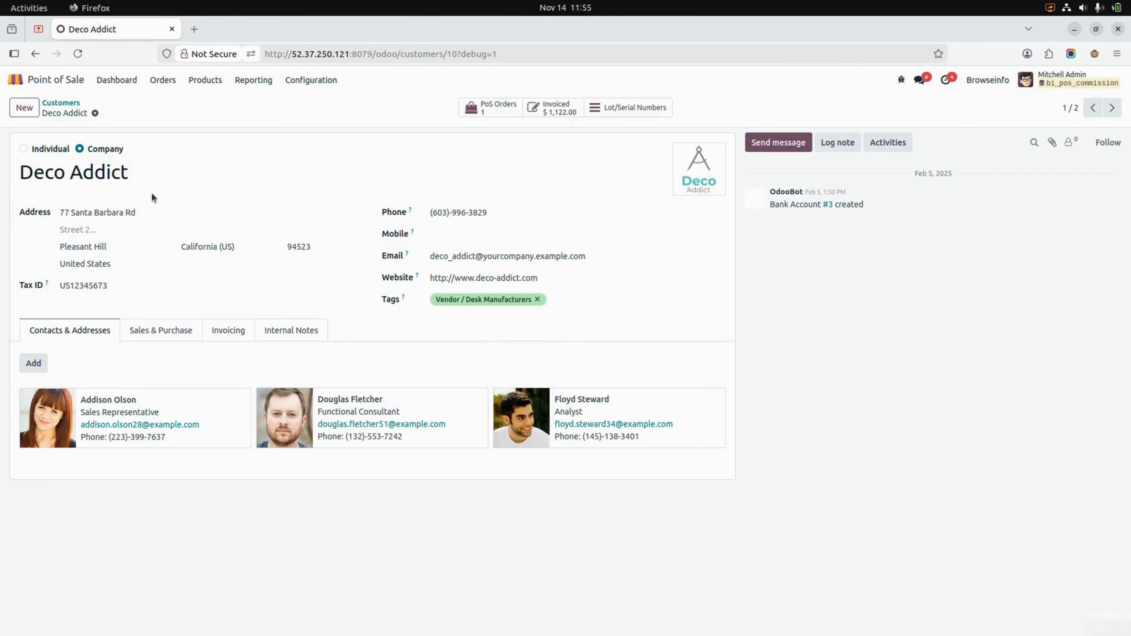
{"action": "left_click", "coordinate": [158, 332]}
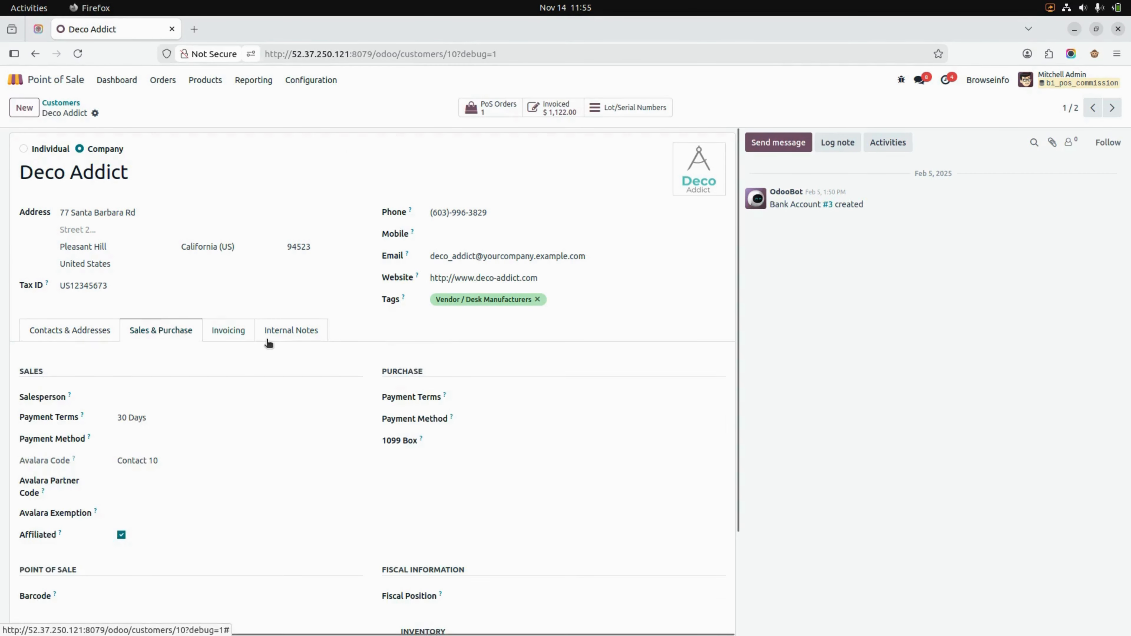
{"action": "scroll", "coordinate": [267, 342], "scroll_direction": "down", "scroll_amount": 3}
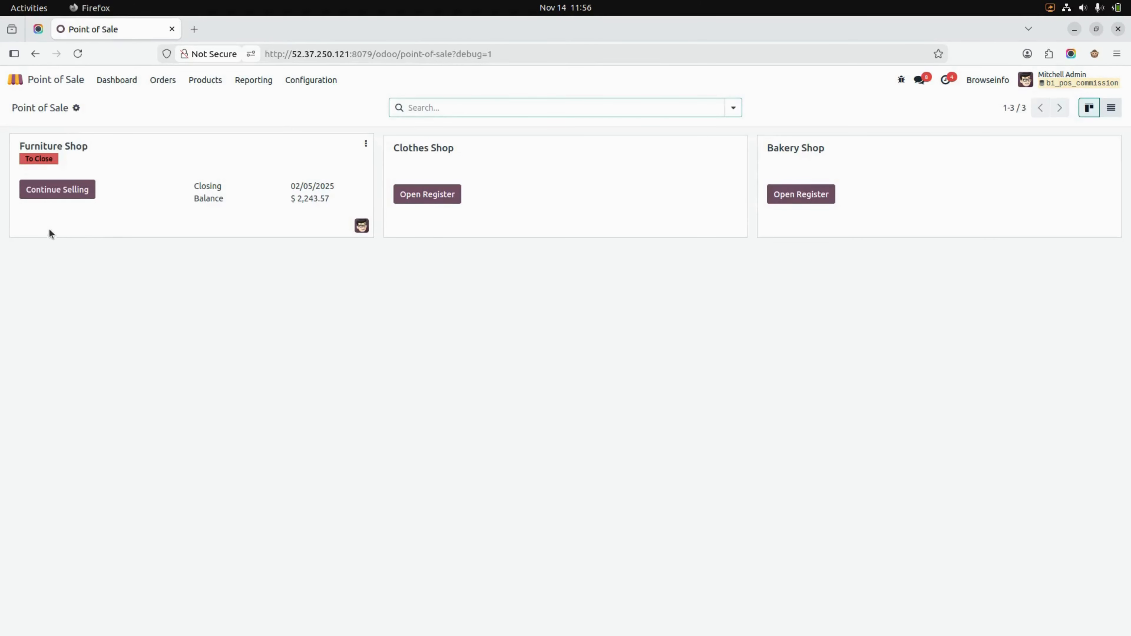
Resume the Furniture Shop session, add a Flipover to the open Deco Addict order and validate its payment in Cash
{"action": "left_click", "coordinate": [48, 195]}
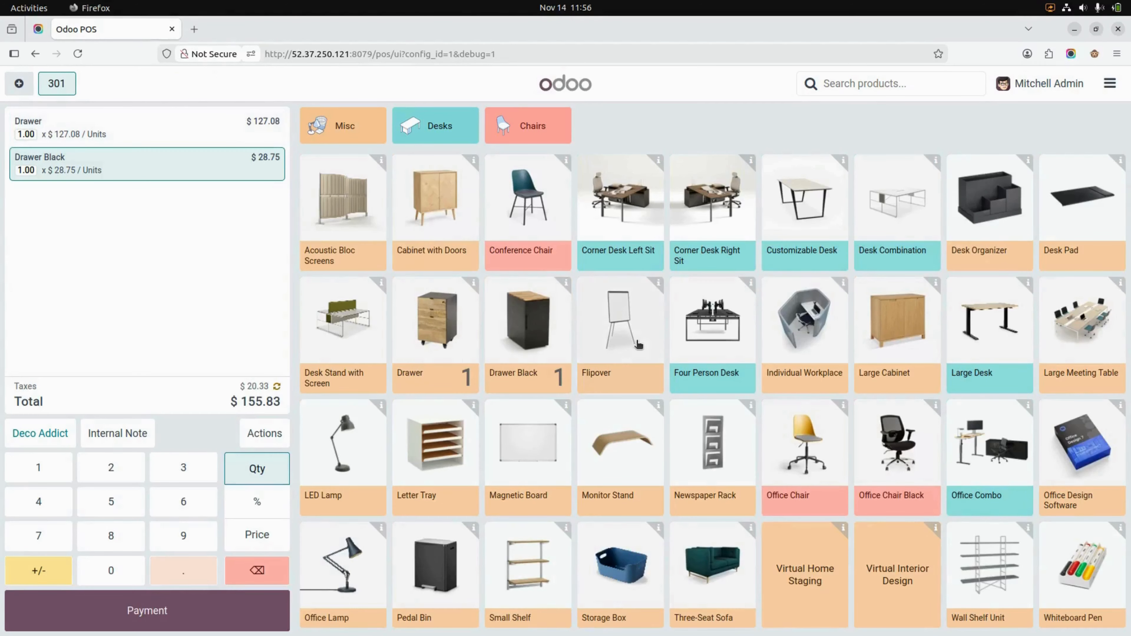
{"action": "left_click", "coordinate": [635, 341]}
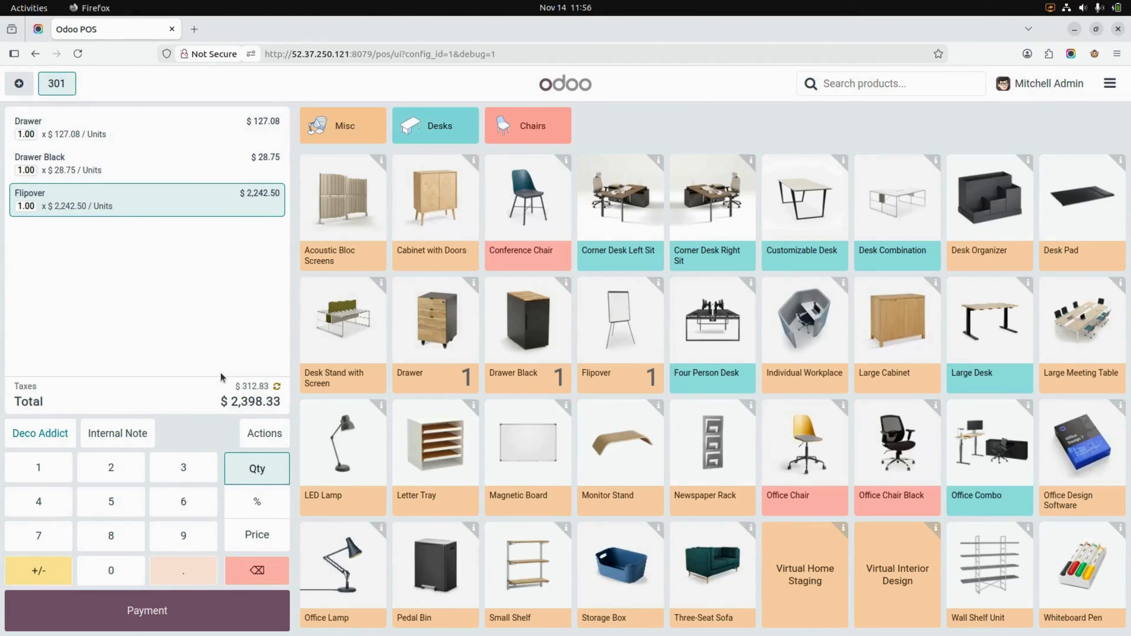
{"action": "left_click", "coordinate": [140, 610]}
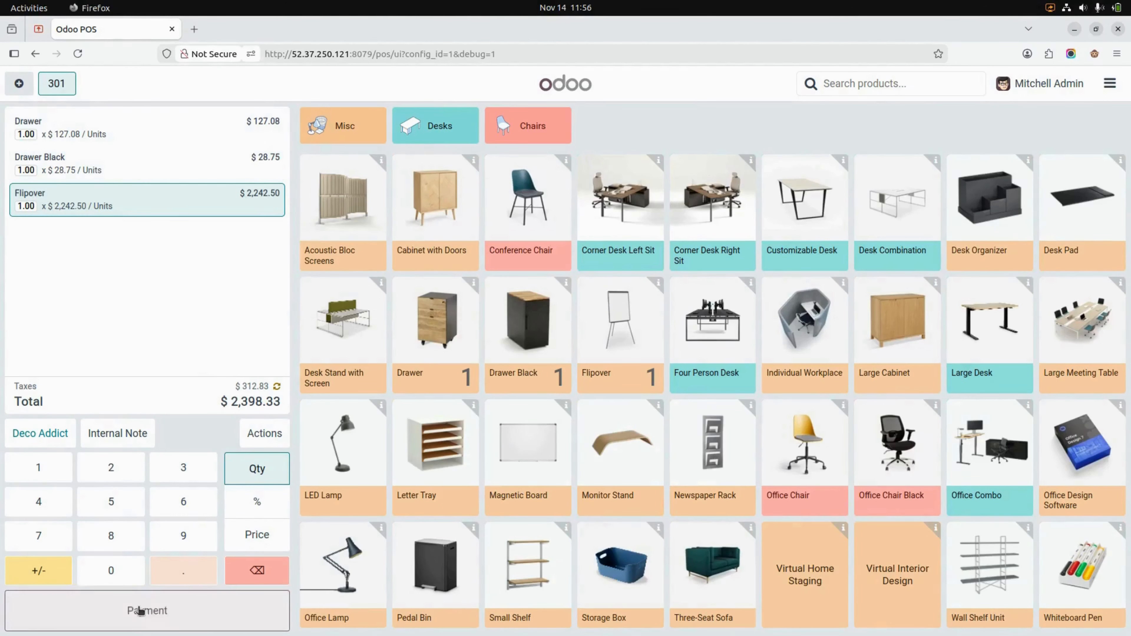
{"action": "left_click", "coordinate": [111, 138]}
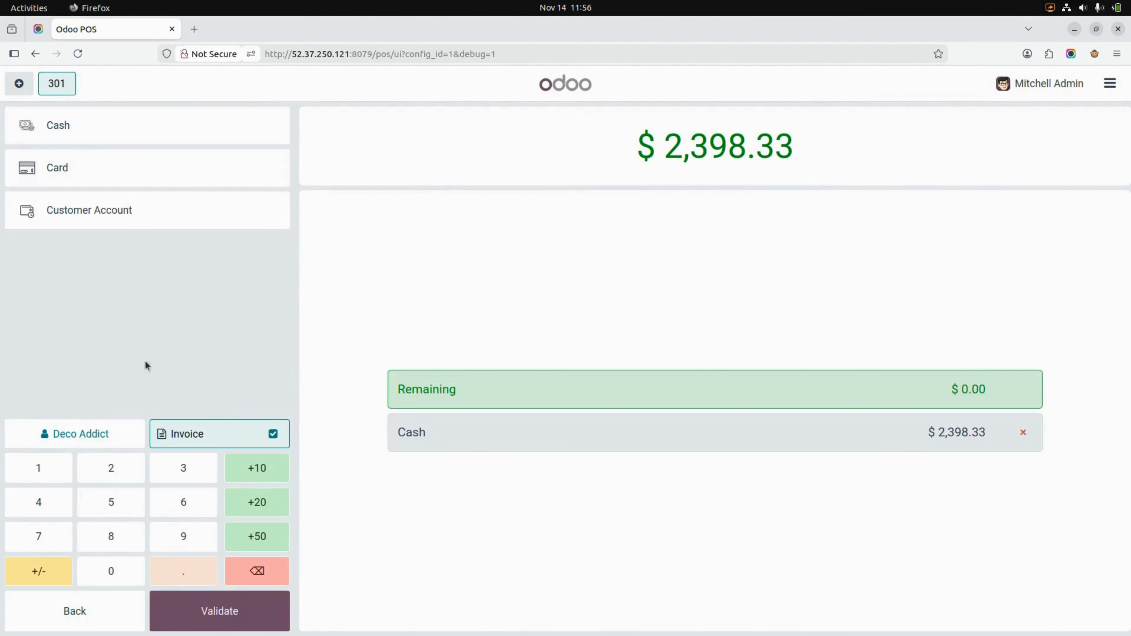
{"action": "left_click", "coordinate": [189, 625]}
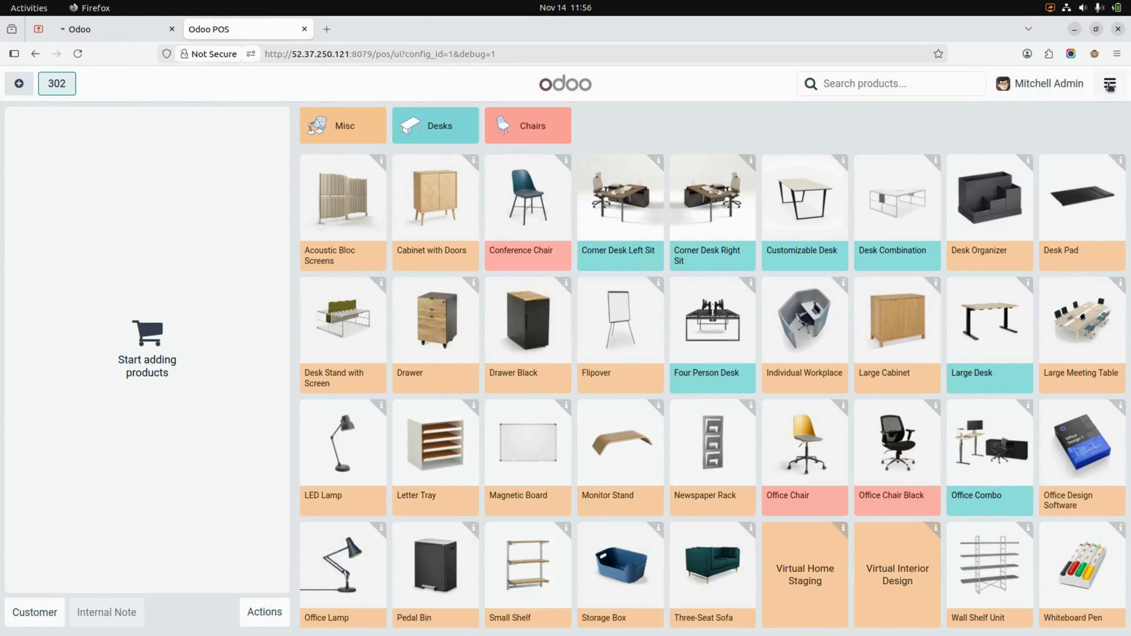
Return to the backend and view the POS Commission lines of the newest Furniture Shop order for Deco Addict
{"action": "left_click", "coordinate": [1110, 83]}
{"action": "left_click", "coordinate": [1064, 237]}
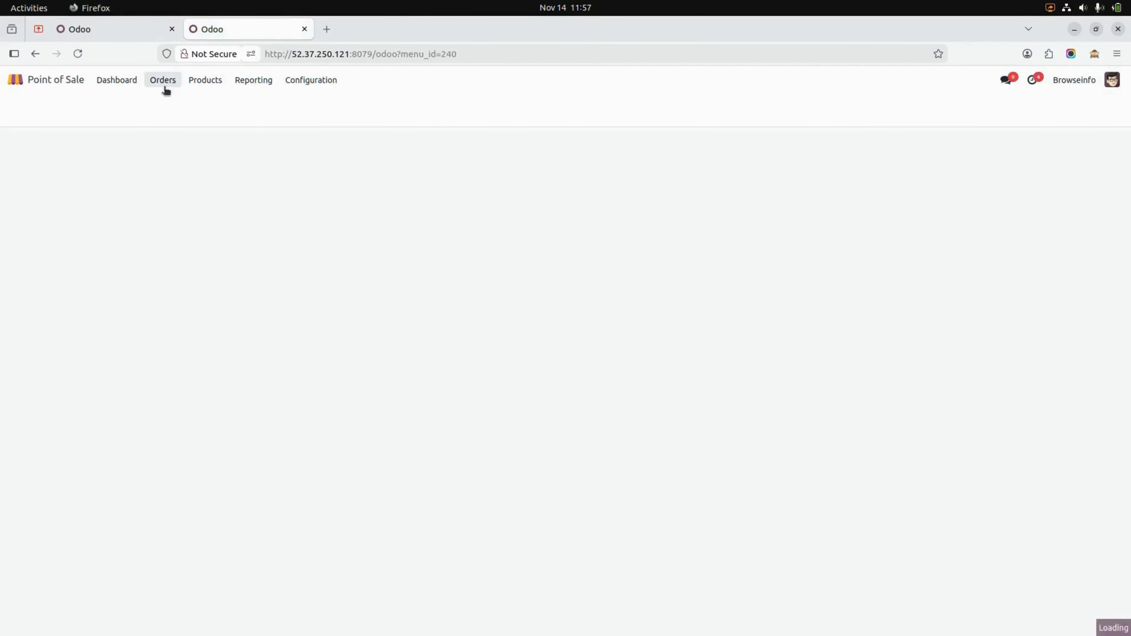
{"action": "left_click", "coordinate": [164, 80]}
{"action": "left_click", "coordinate": [163, 107]}
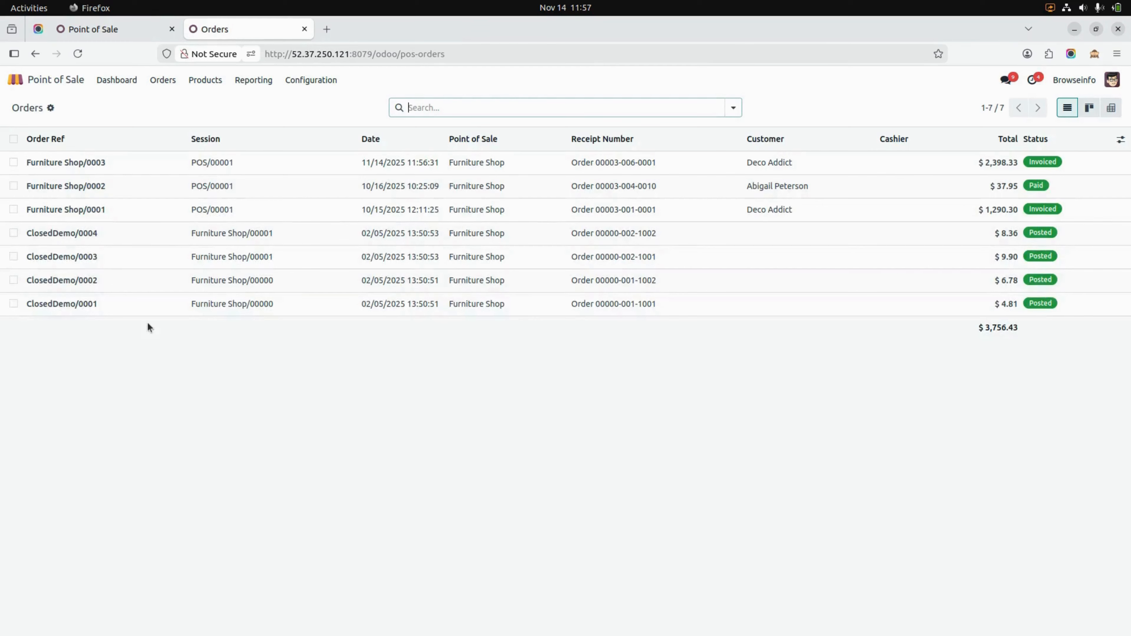
{"action": "left_click", "coordinate": [152, 170]}
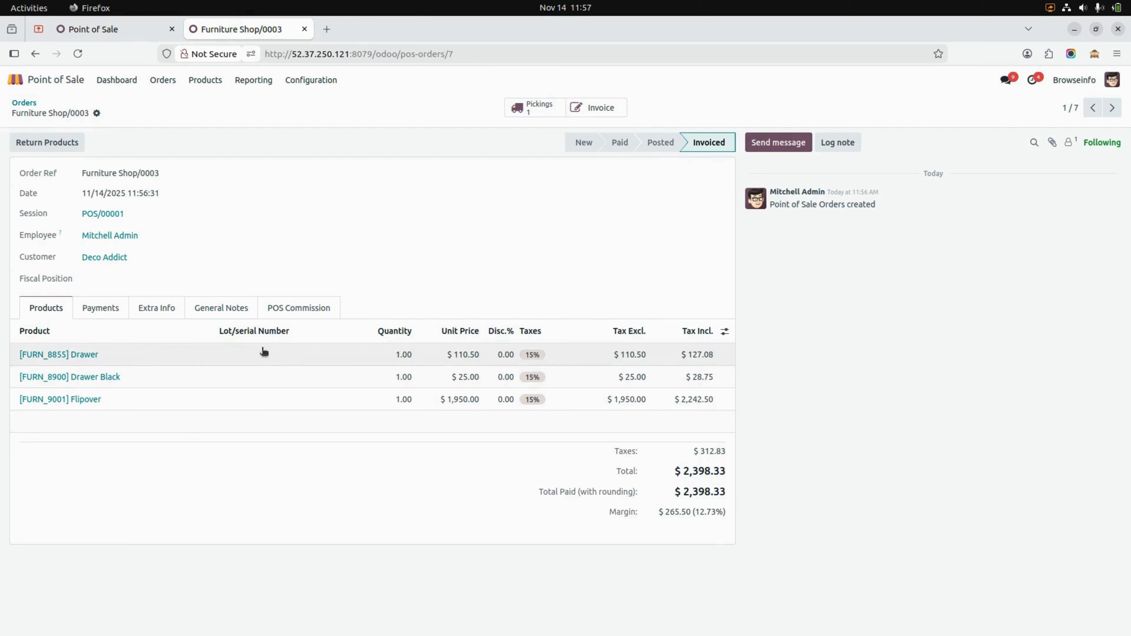
{"action": "left_click", "coordinate": [287, 314]}
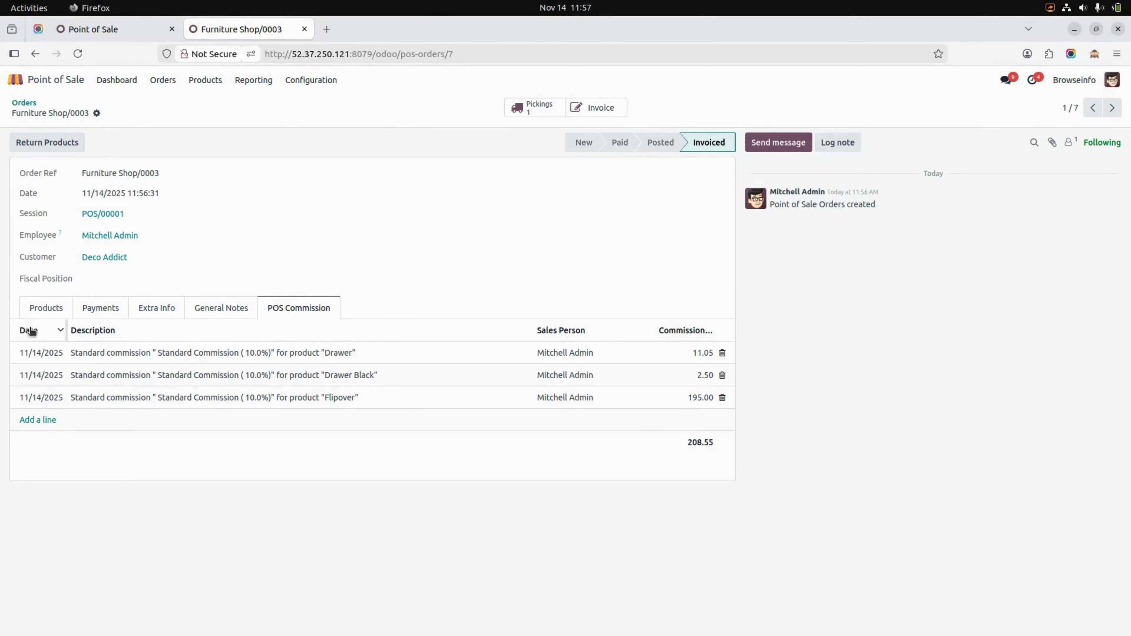
Review the order's invoice, including its other information and invoice lines, and return to the orders list
{"action": "left_click", "coordinate": [595, 108]}
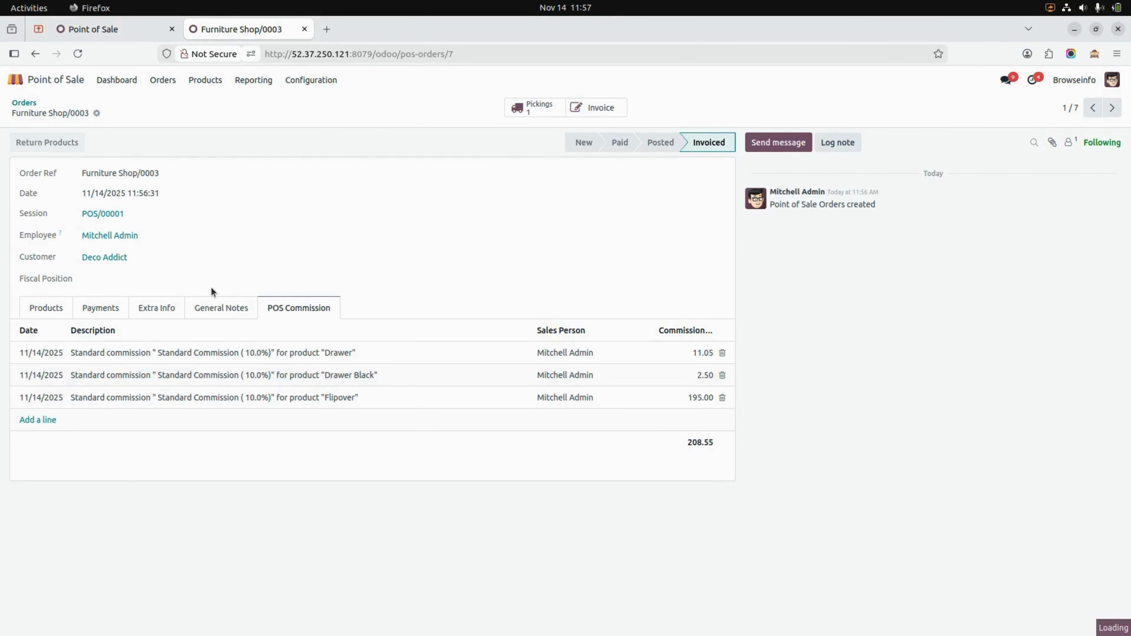
{"action": "left_click", "coordinate": [116, 290]}
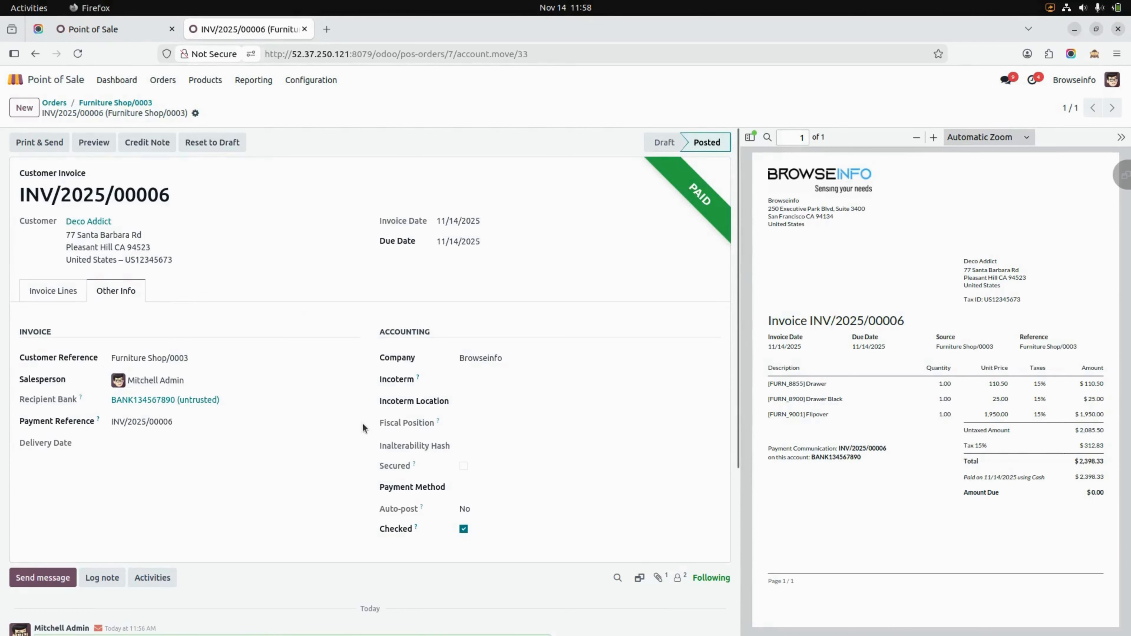
{"action": "scroll", "coordinate": [293, 444], "scroll_direction": "down", "scroll_amount": 5}
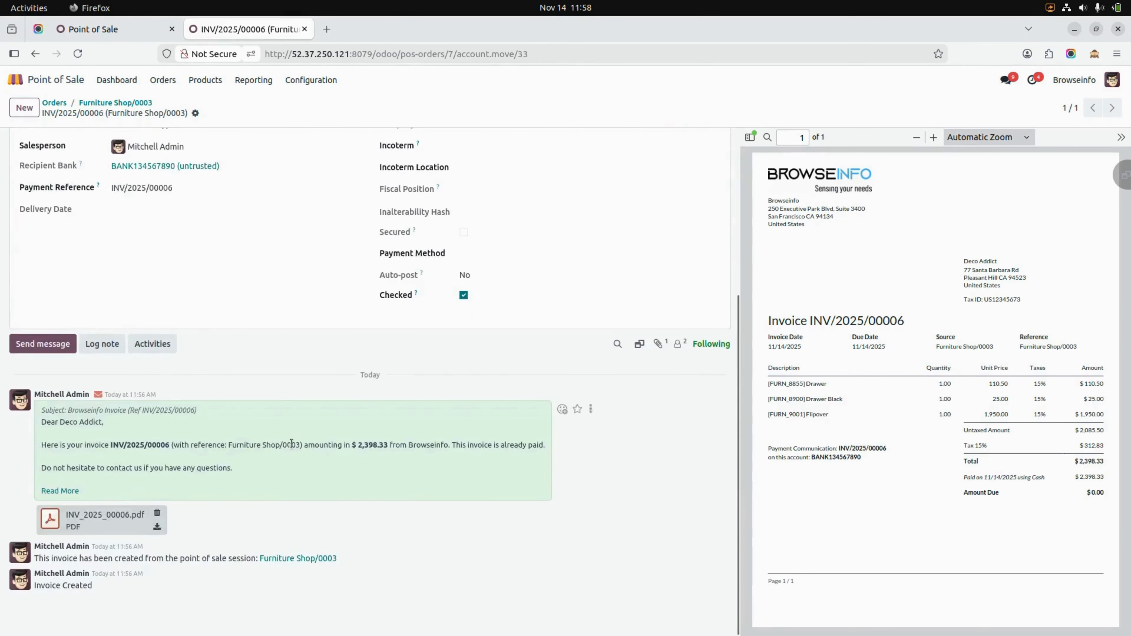
{"action": "scroll", "coordinate": [292, 443], "scroll_direction": "up", "scroll_amount": 5}
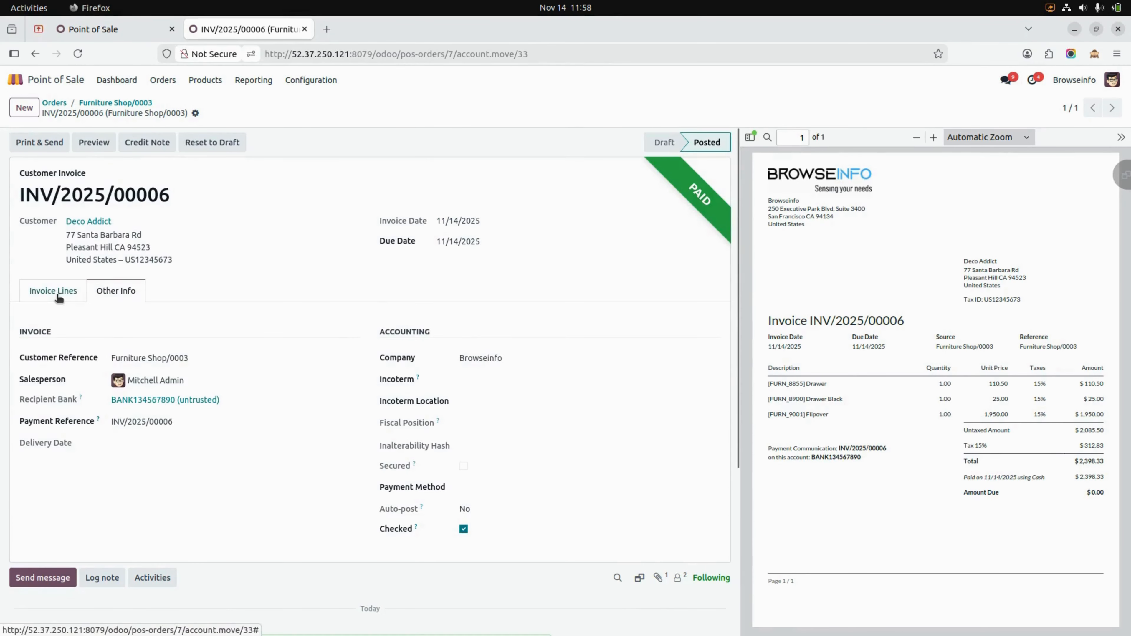
{"action": "left_click", "coordinate": [67, 294]}
{"action": "left_click", "coordinate": [54, 102]}
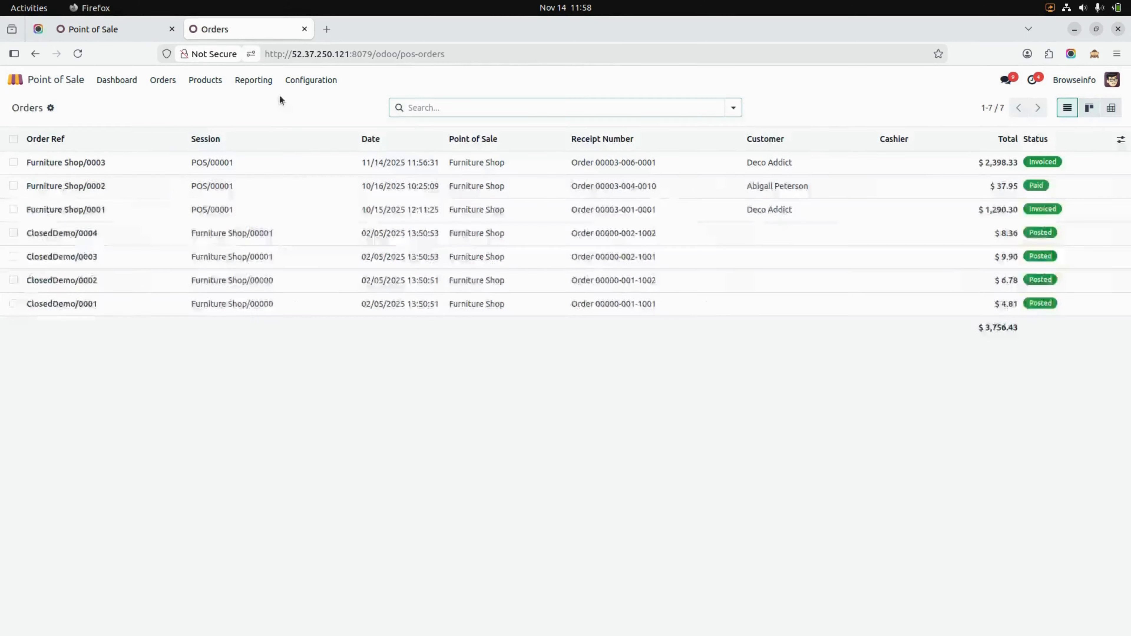
Open the POS Commission configuration list and review the Standard Commission record's percentage and salesperson
{"action": "left_click", "coordinate": [322, 85]}
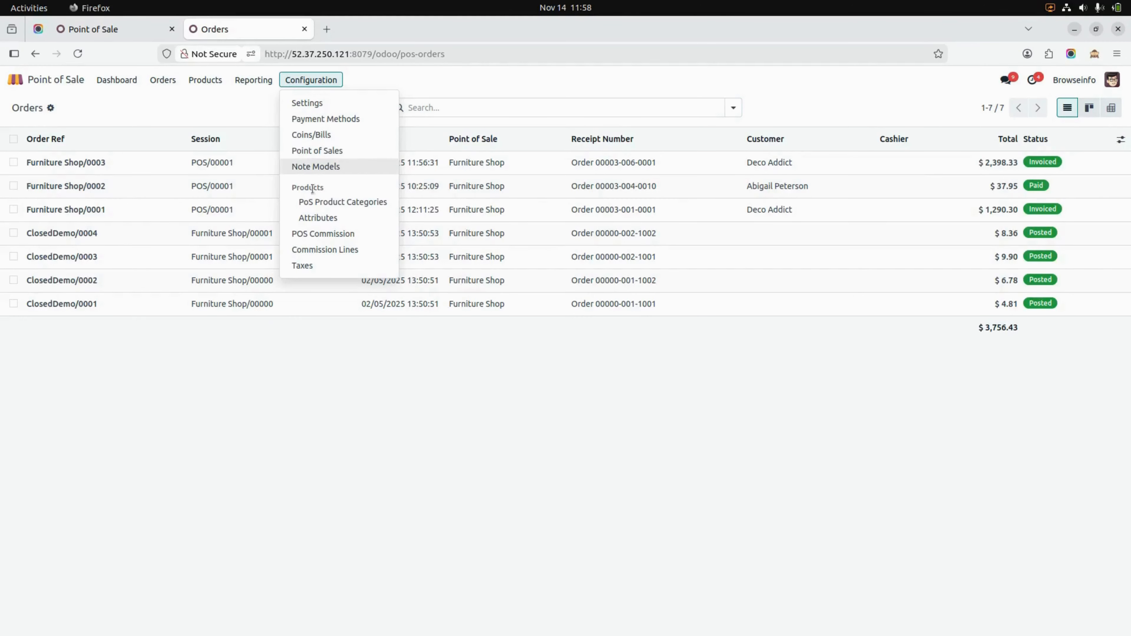
{"action": "left_click", "coordinate": [328, 236]}
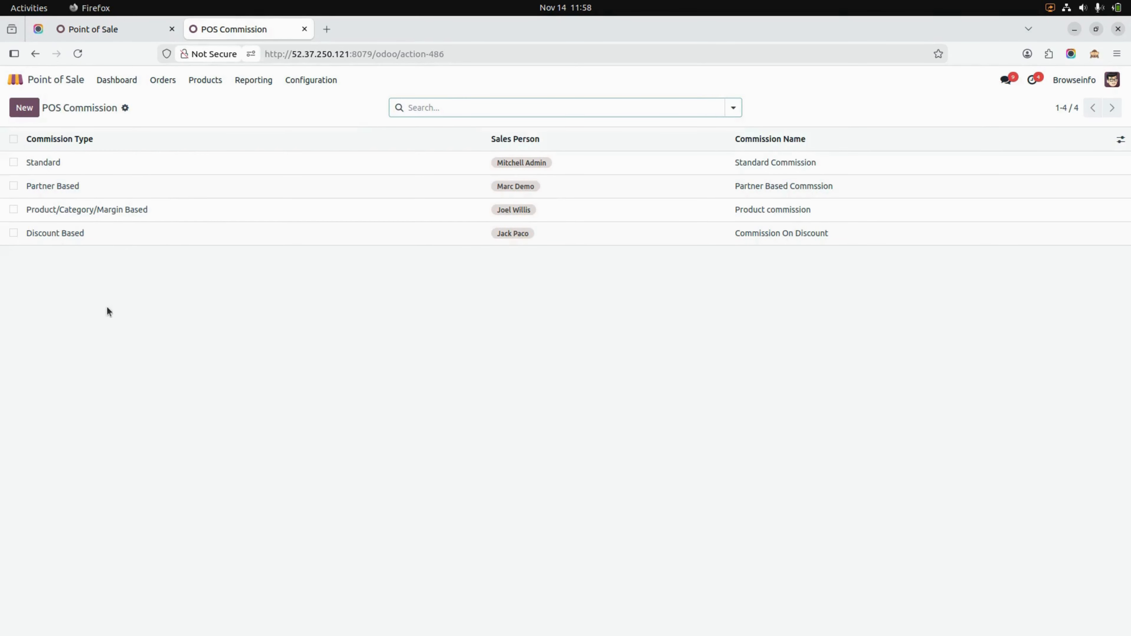
{"action": "left_click", "coordinate": [88, 169]}
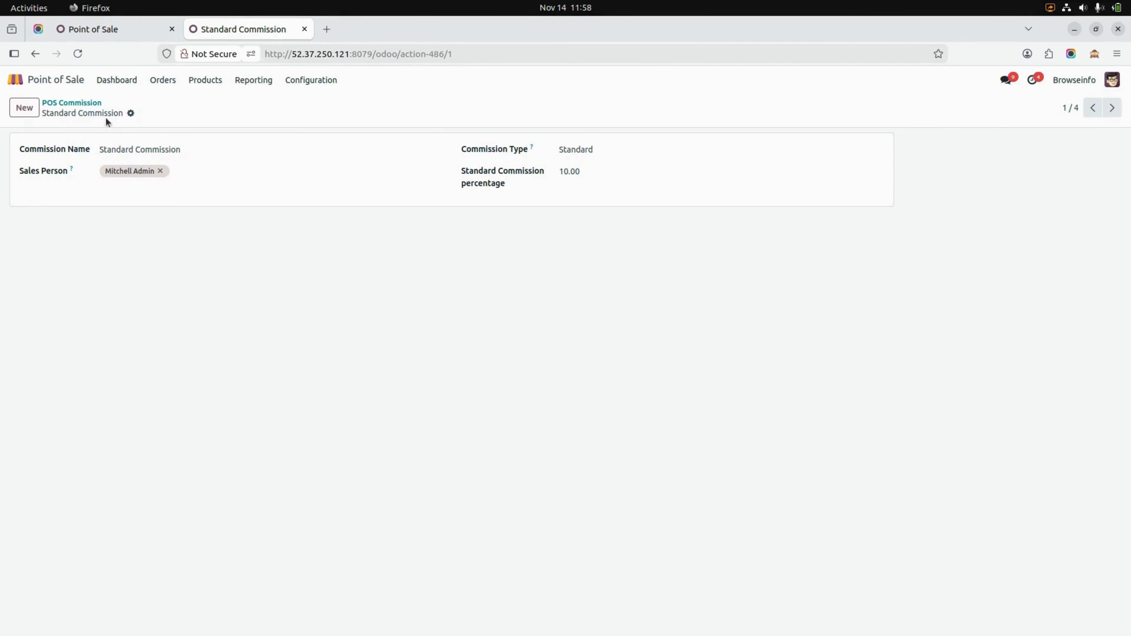
{"action": "left_click", "coordinate": [91, 102]}
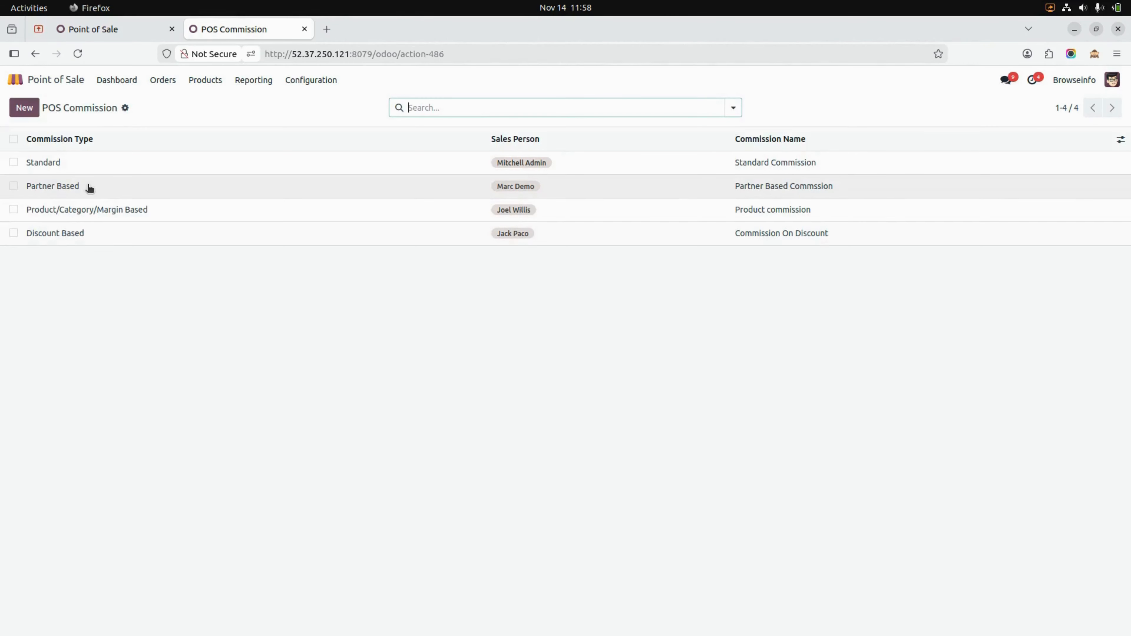
Review the Partner Based, Product/Category/Margin Based and Discount Based commission records one after another
{"action": "left_click", "coordinate": [89, 189]}
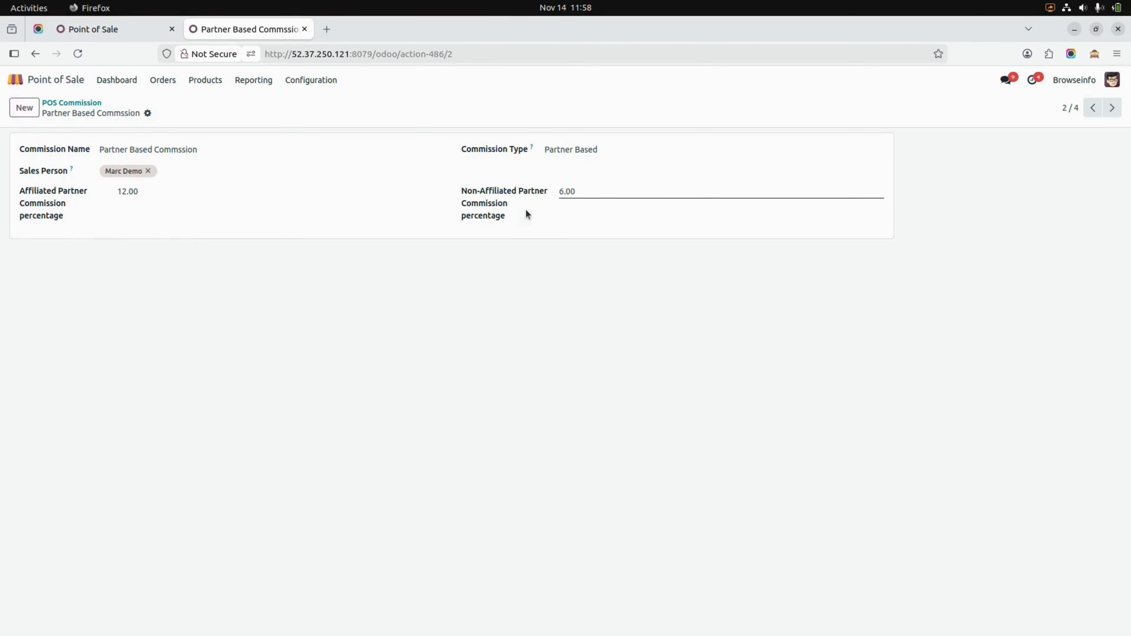
{"action": "left_click", "coordinate": [83, 102]}
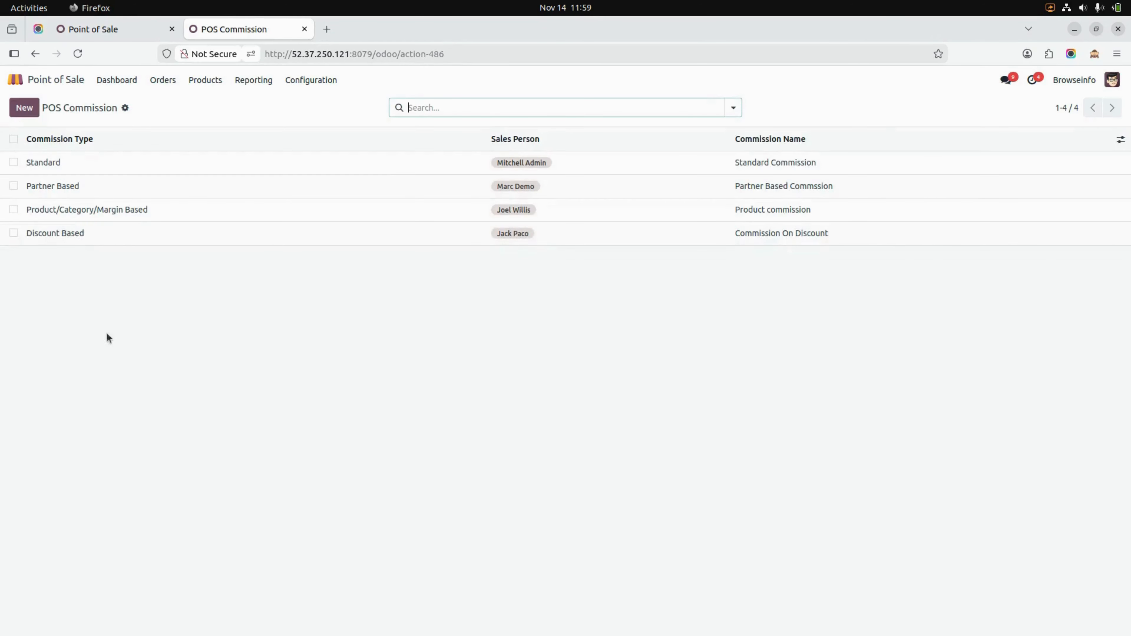
{"action": "left_click", "coordinate": [103, 217]}
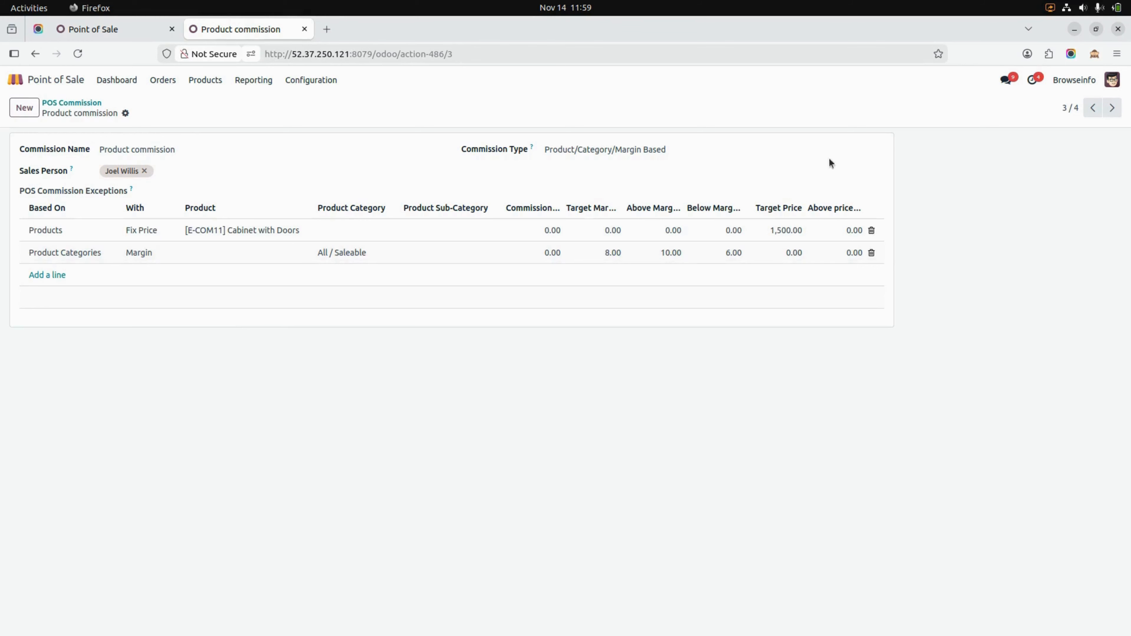
{"action": "left_click", "coordinate": [85, 104]}
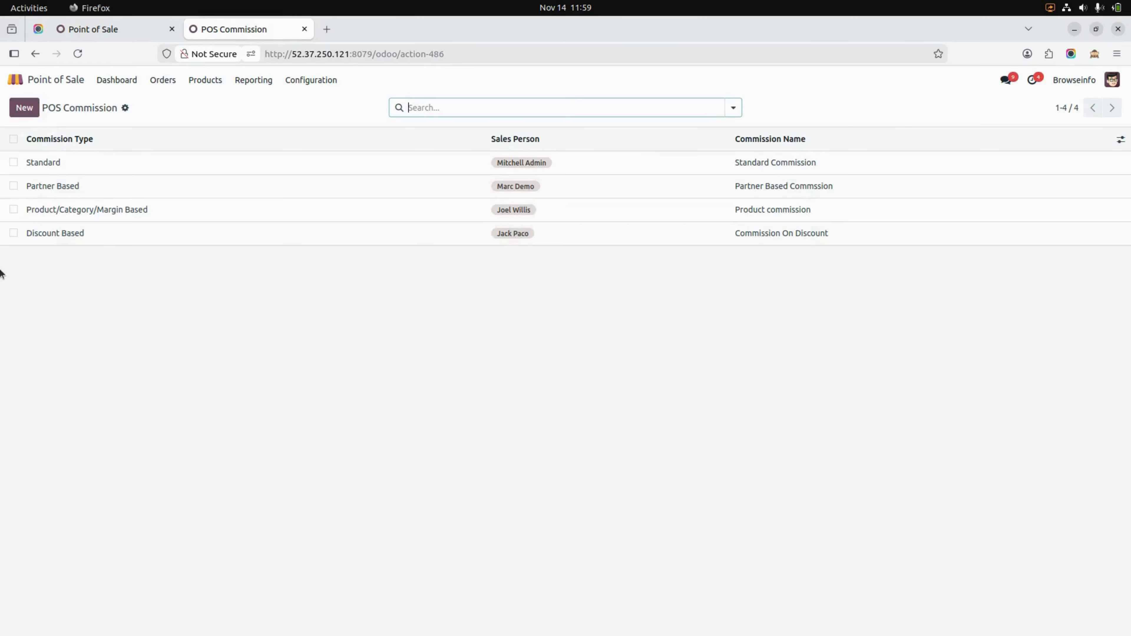
{"action": "left_click", "coordinate": [111, 240]}
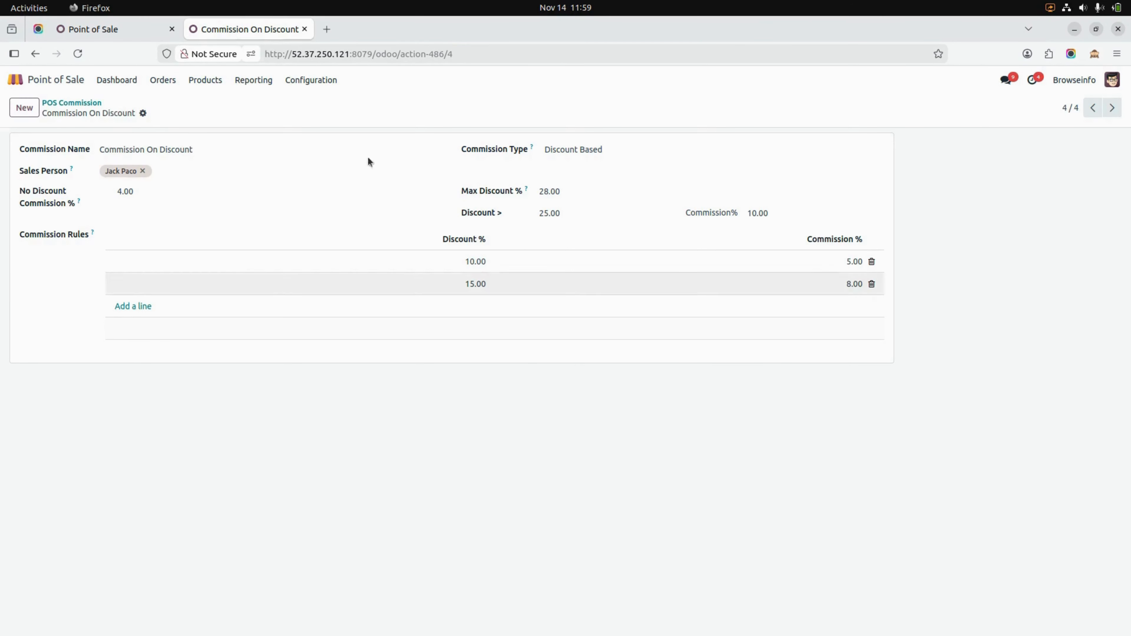
Return the products of the newest Furniture Shop order for Deco Addict and check the refund's POS Commission and product lines
{"action": "left_click", "coordinate": [84, 107]}
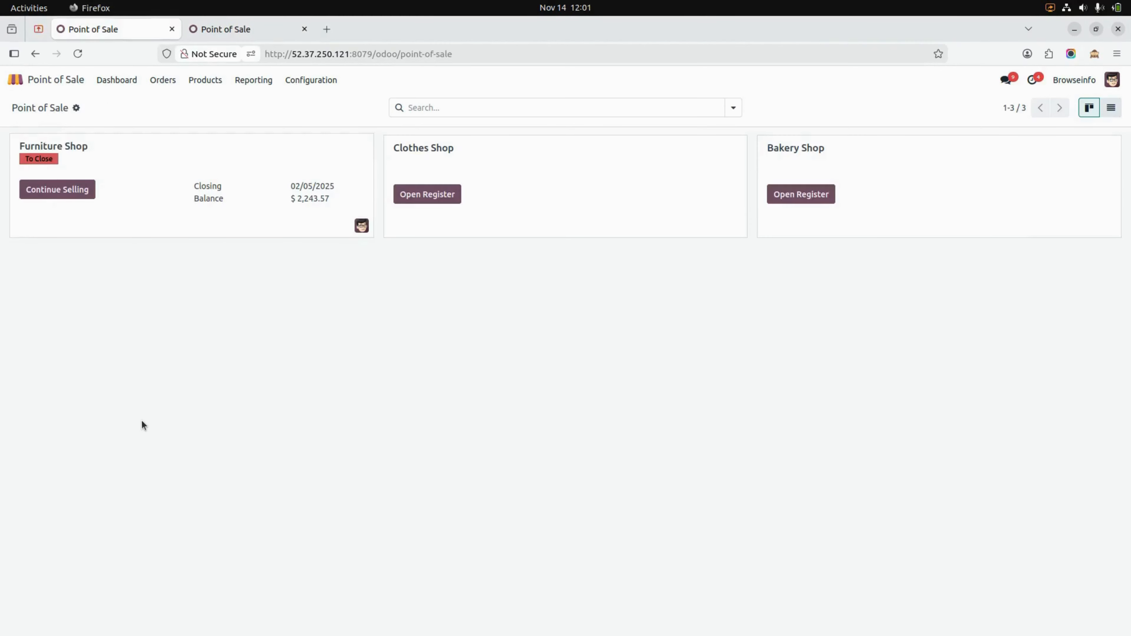
{"action": "left_click", "coordinate": [163, 79]}
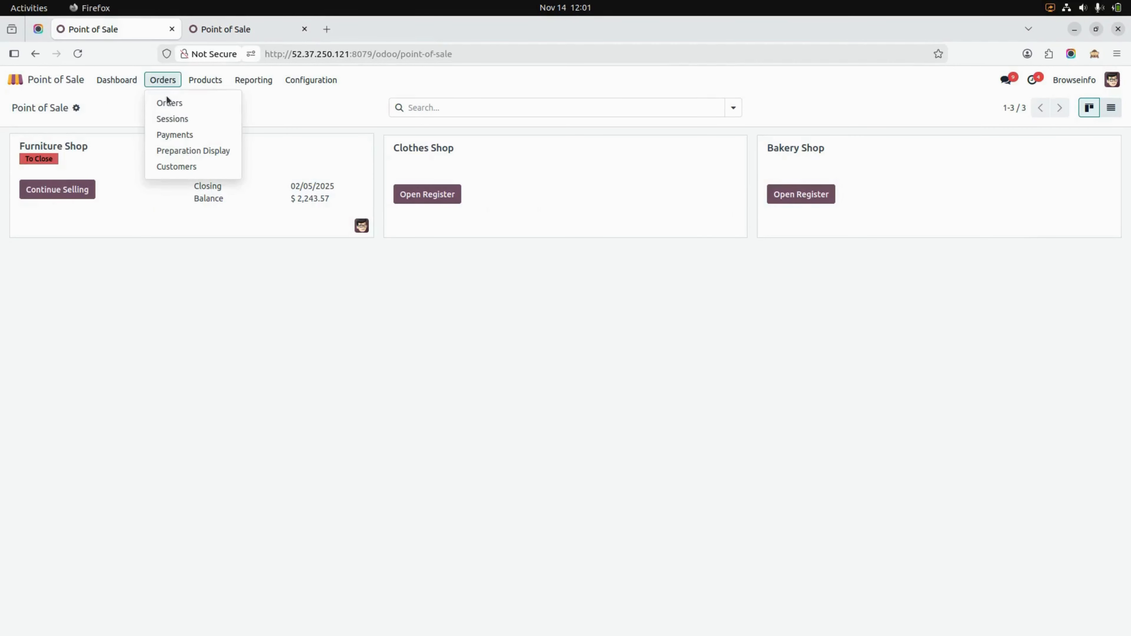
{"action": "left_click", "coordinate": [166, 104]}
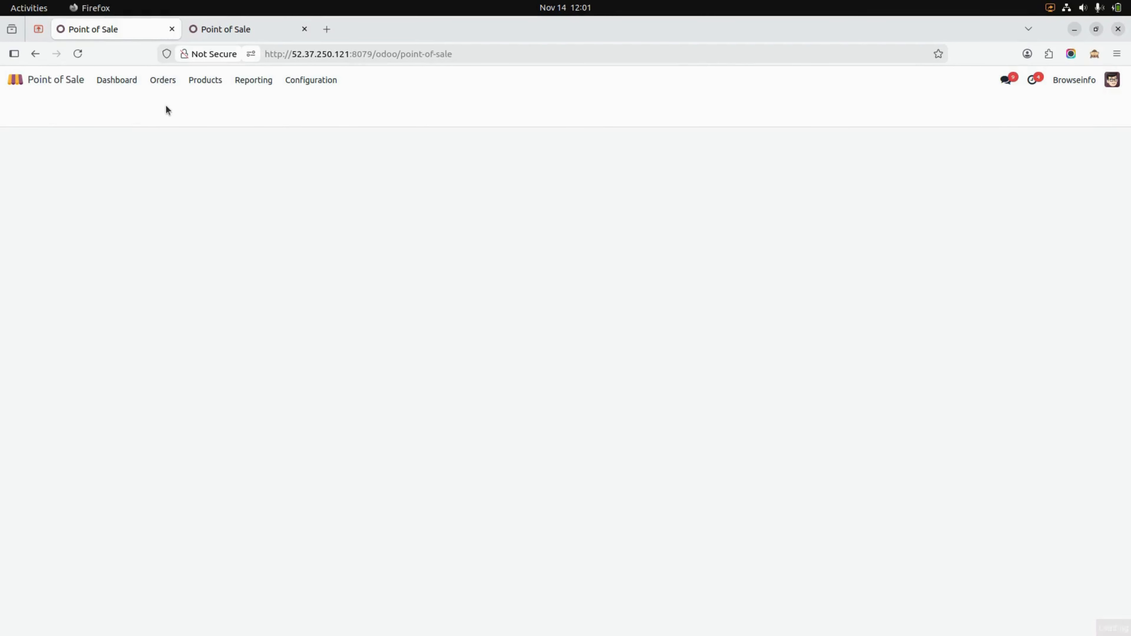
{"action": "left_click", "coordinate": [145, 168]}
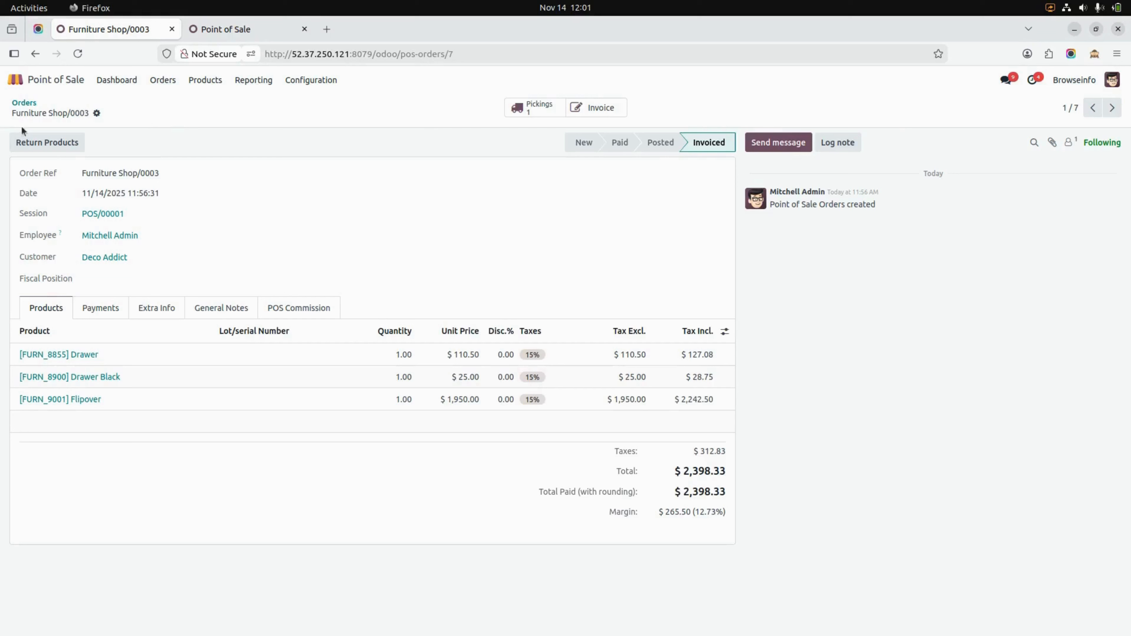
{"action": "left_click", "coordinate": [44, 144]}
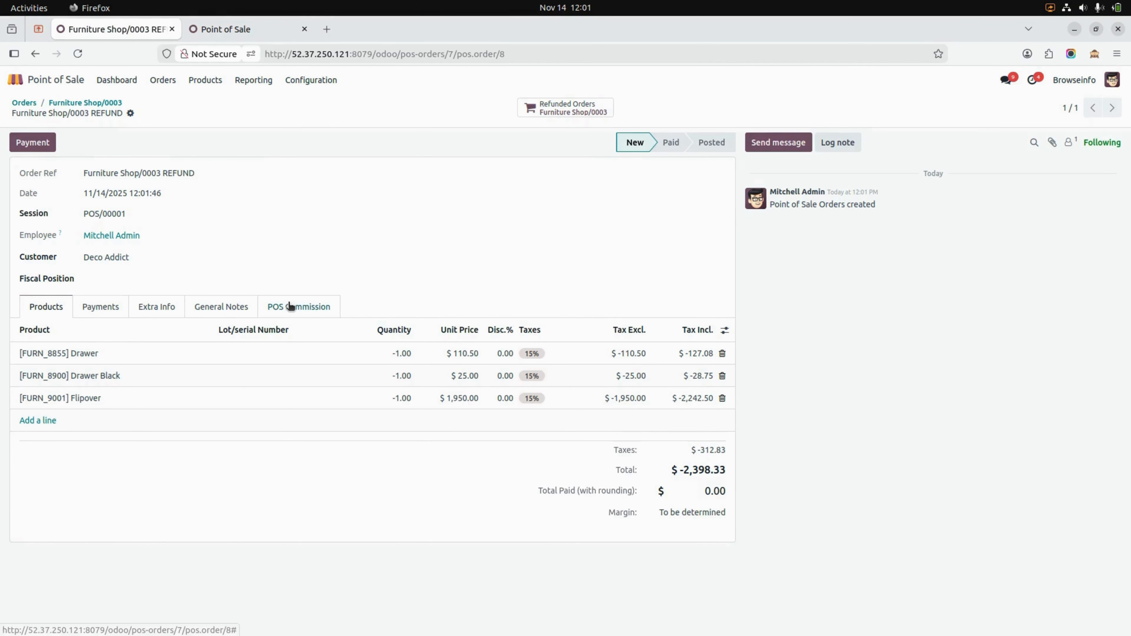
{"action": "left_click", "coordinate": [290, 307]}
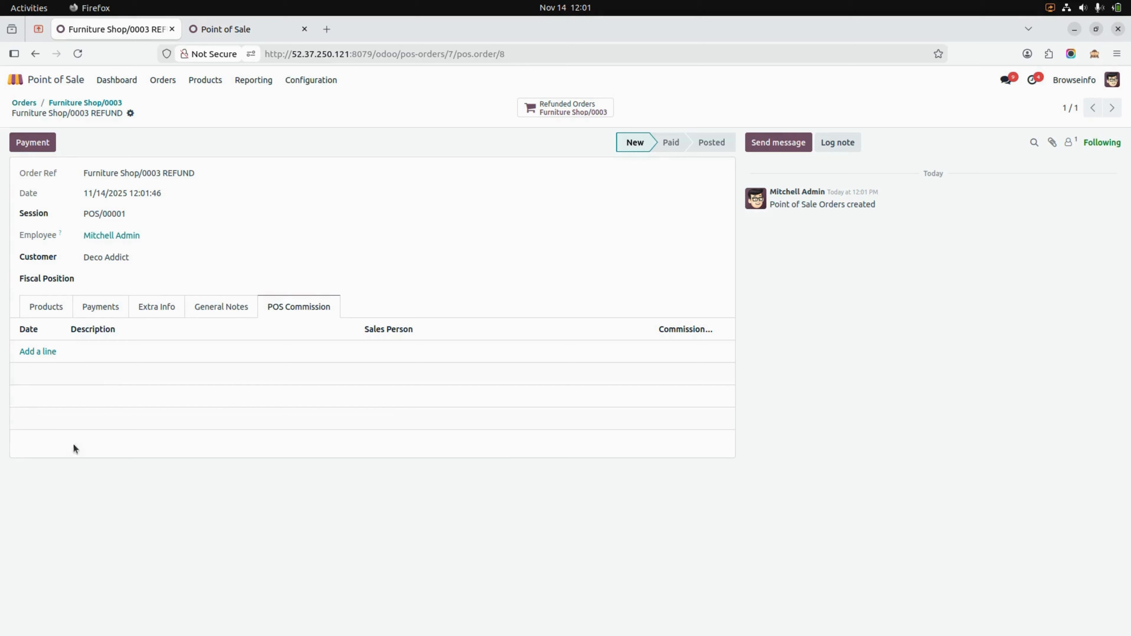
{"action": "left_click", "coordinate": [55, 308]}
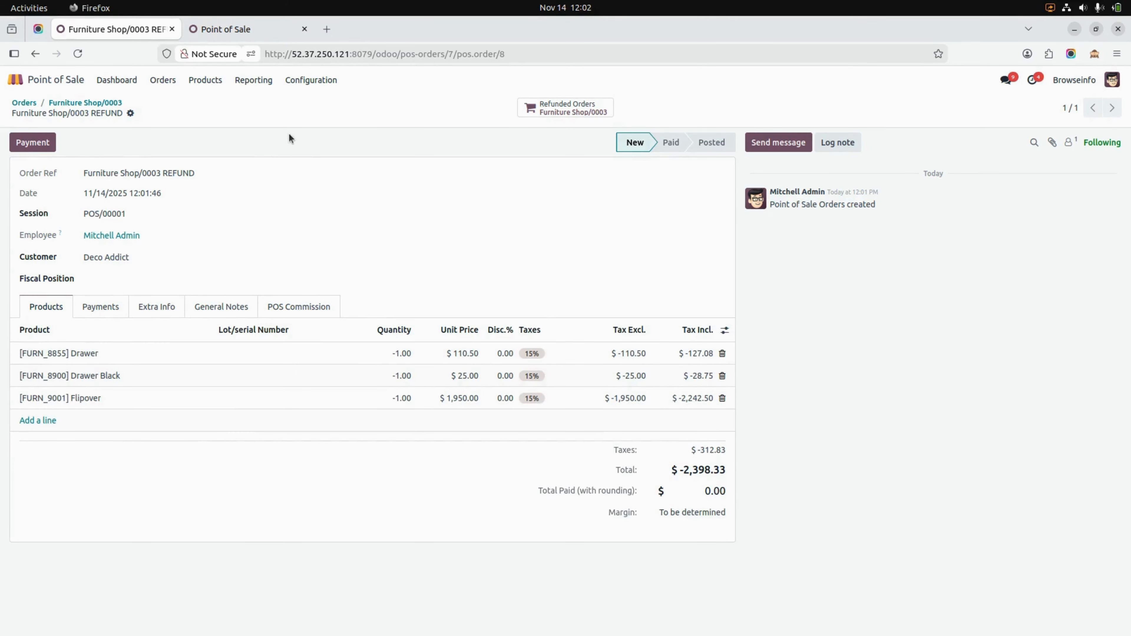
Create an invoice for the Conference Chair commission line in Commission Lines, with Group By enabled and an invoice date
{"action": "left_click", "coordinate": [311, 80]}
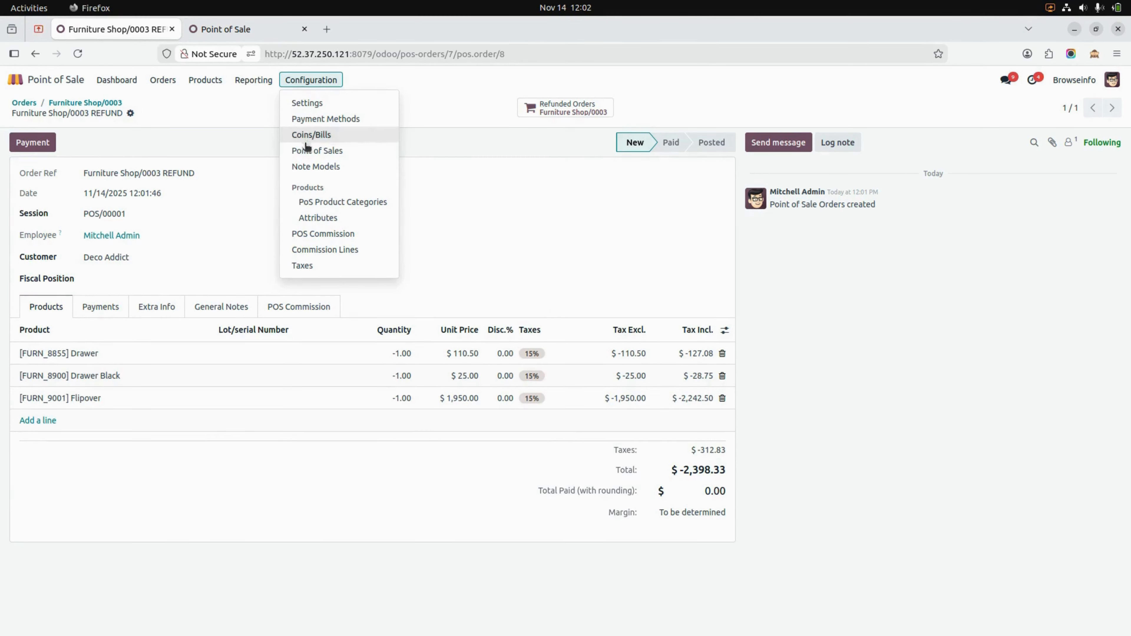
{"action": "left_click", "coordinate": [307, 250]}
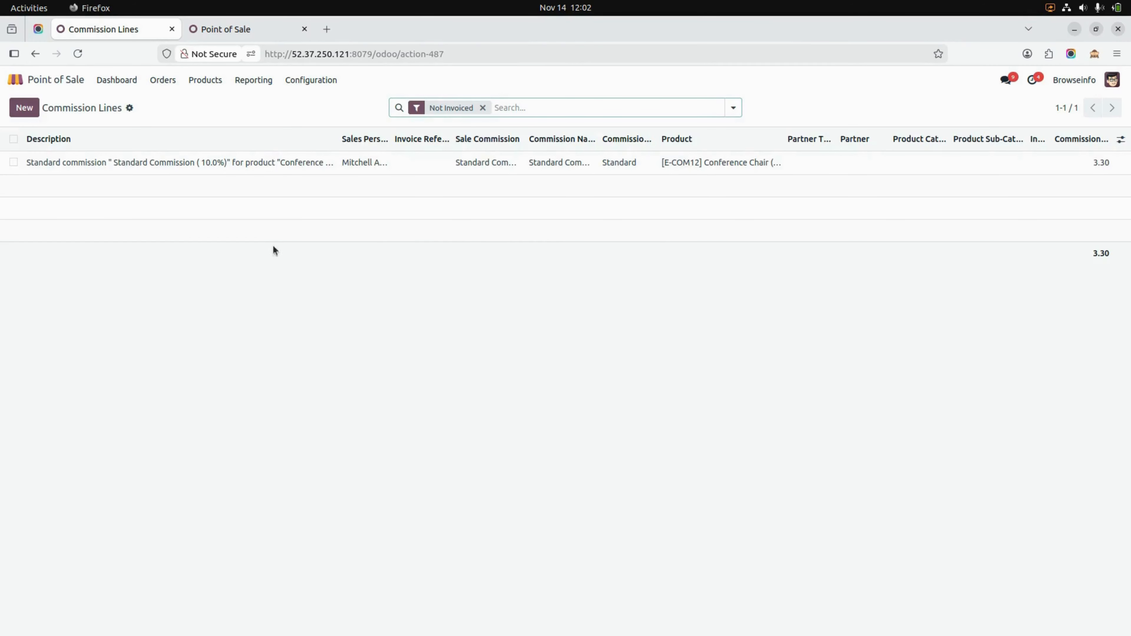
{"action": "left_click", "coordinate": [13, 163]}
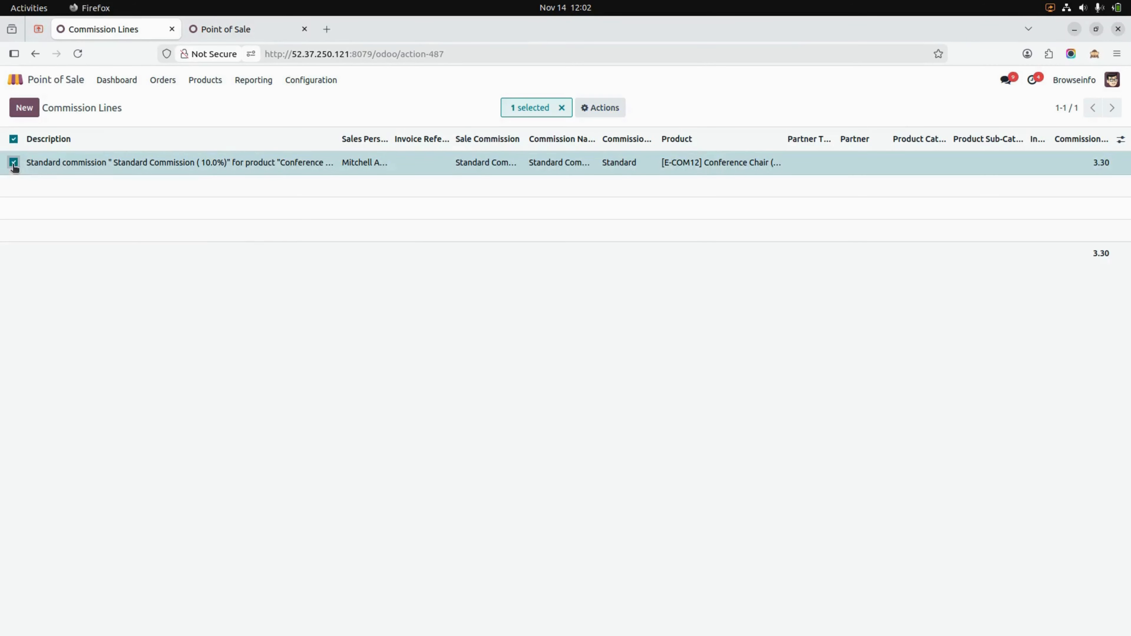
{"action": "left_click", "coordinate": [600, 108]}
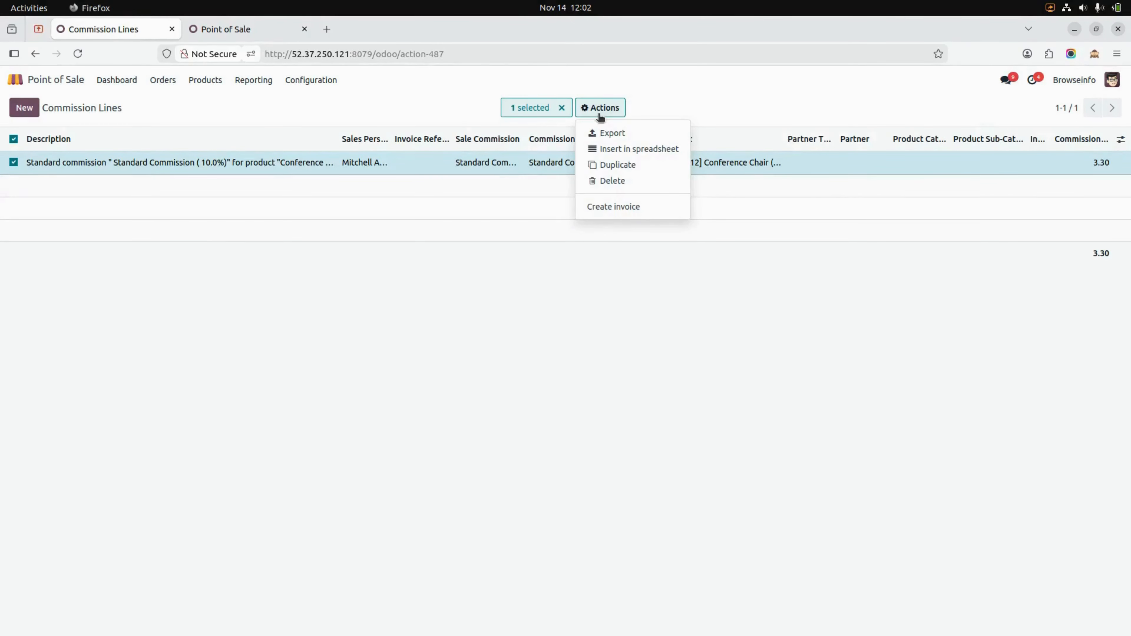
{"action": "left_click", "coordinate": [602, 212]}
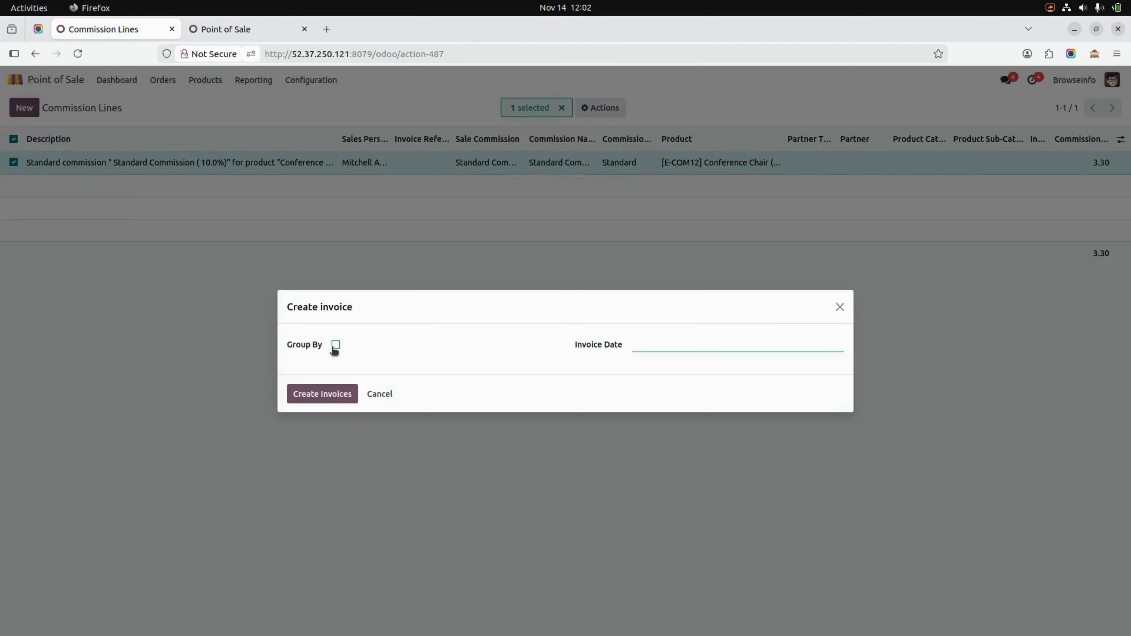
{"action": "left_click", "coordinate": [336, 345]}
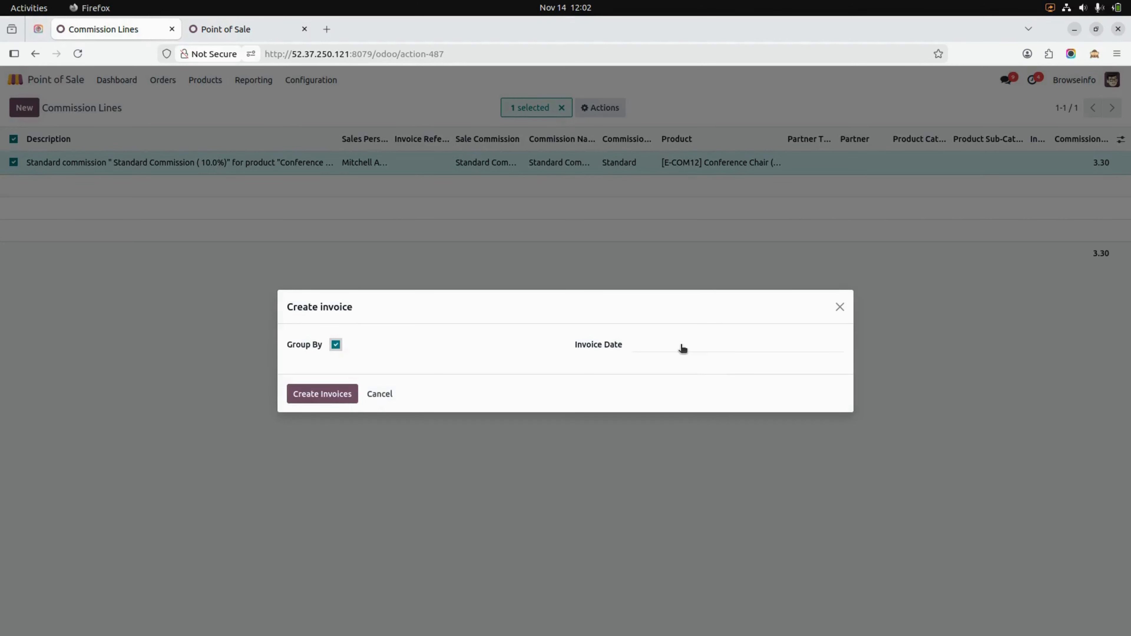
{"action": "left_click", "coordinate": [684, 348]}
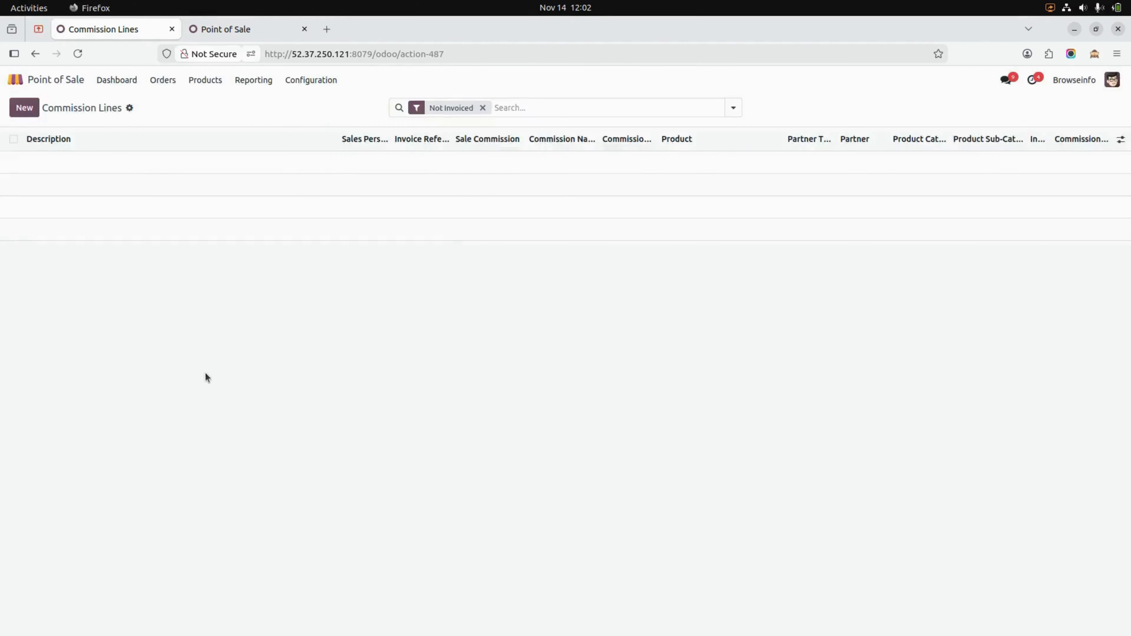